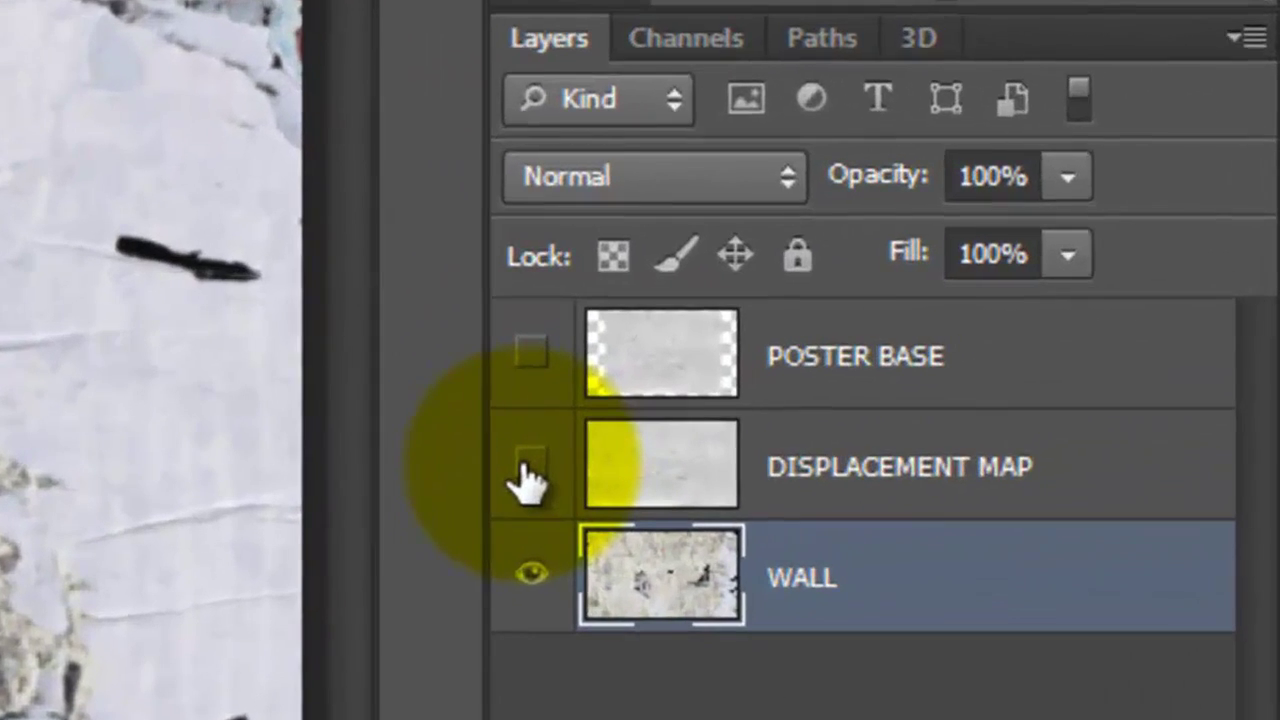
# Step: Show the POSTER BASE layer, leave DISPLACEMENT MAP hidden, and make POSTER BASE the active layer
pyautogui.click(526, 466)
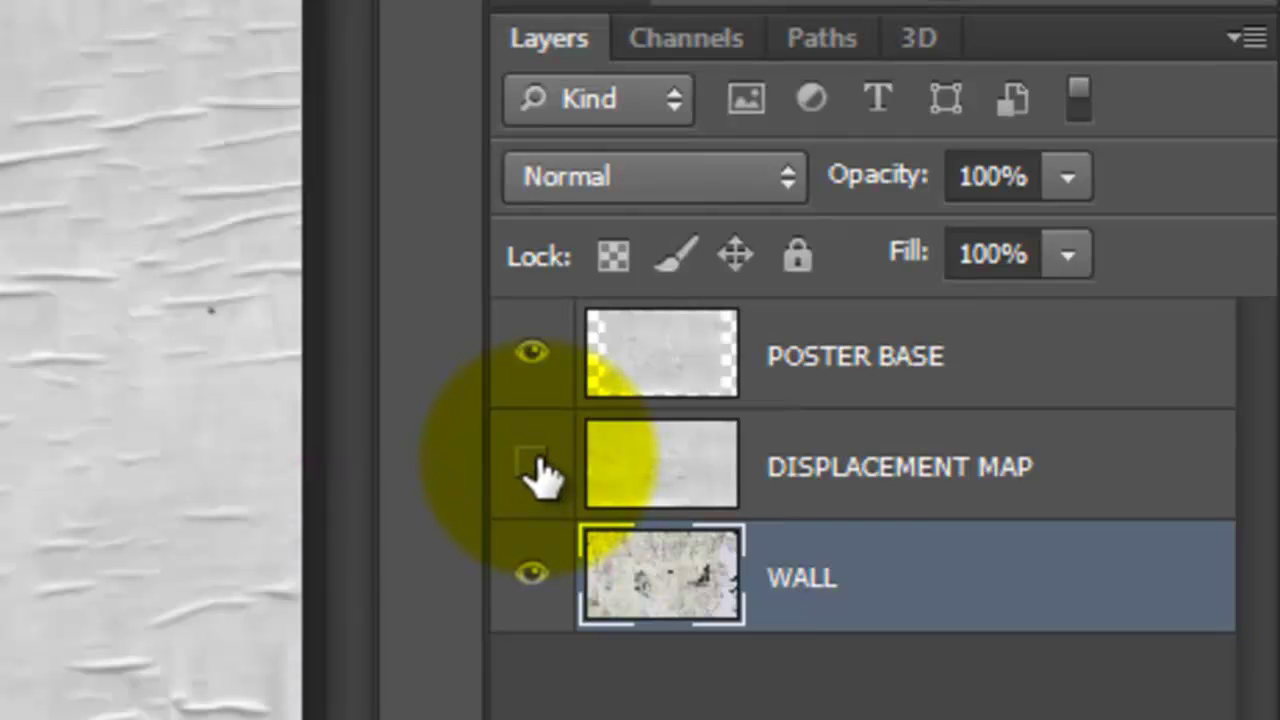
pyautogui.click(530, 466)
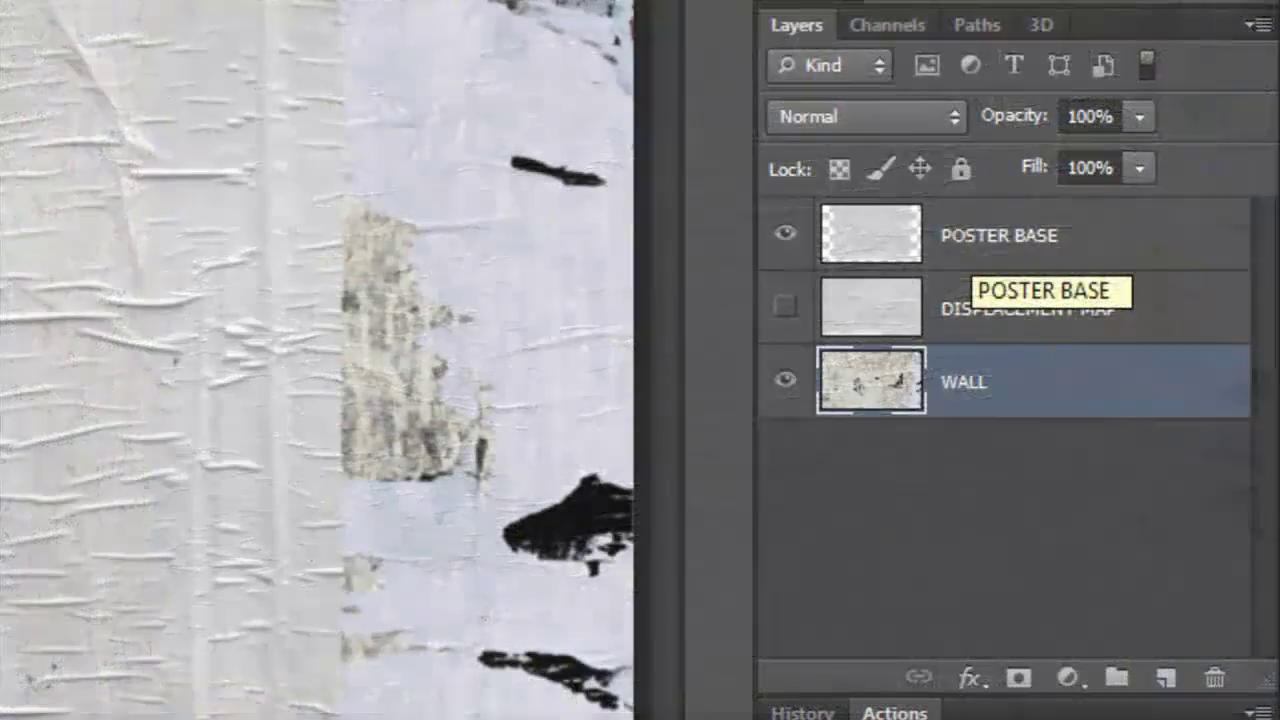
pyautogui.click(997, 240)
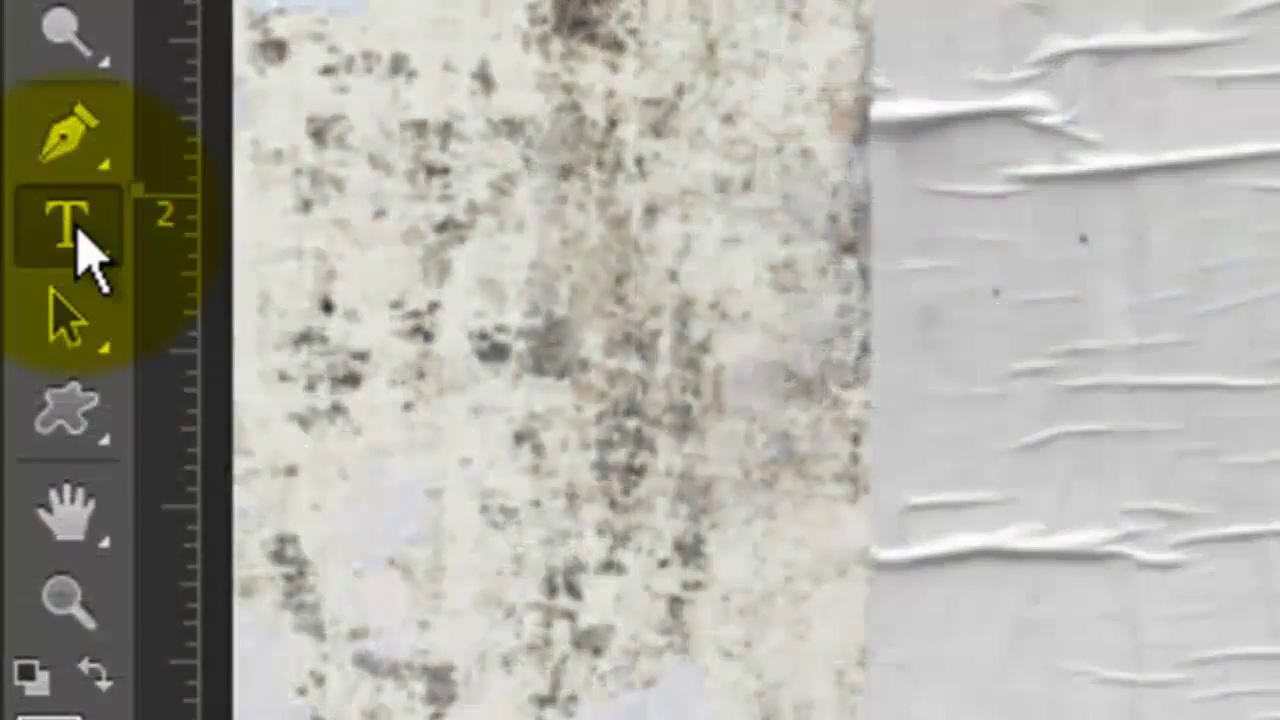
# Step: Add the horizontal two-line text "LO FIDELITY" / "ALLSTARS" at the poster's upper right edge
pyautogui.click(80, 255)
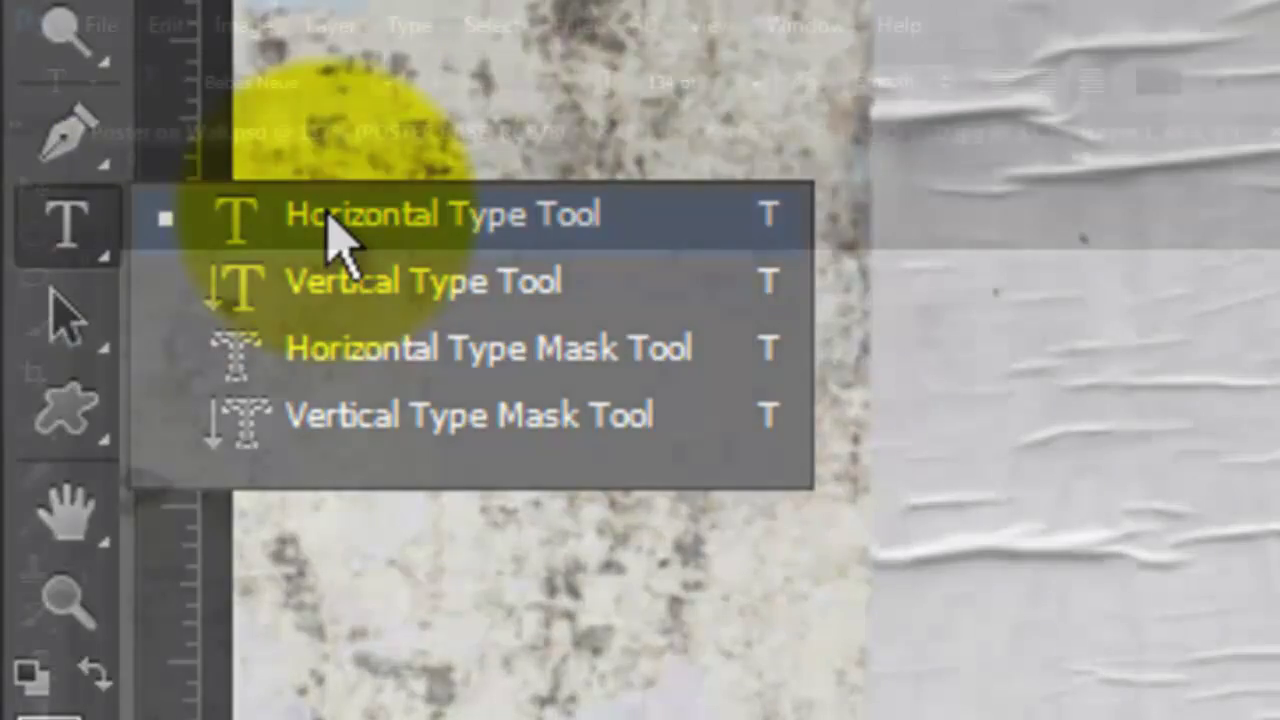
pyautogui.click(329, 217)
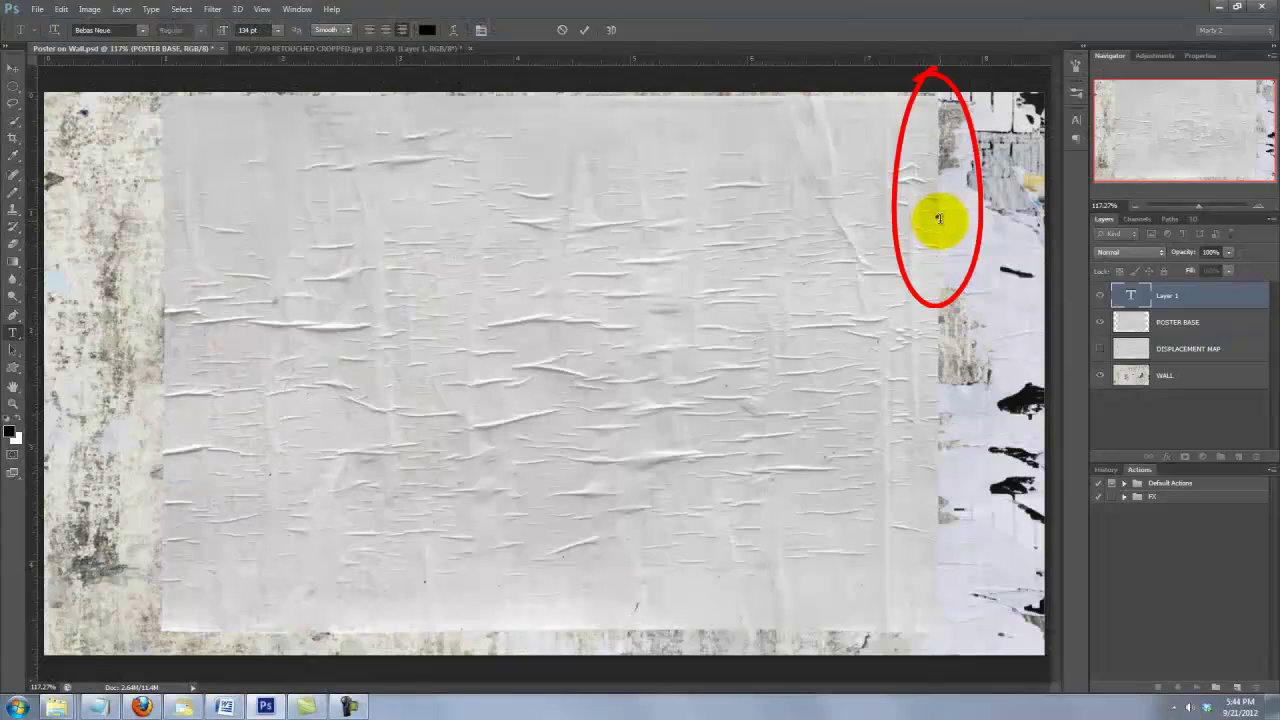
pyautogui.click(932, 217)
pyautogui.write('LO FIDELITY')
pyautogui.press('Return')
pyautogui.write('A')
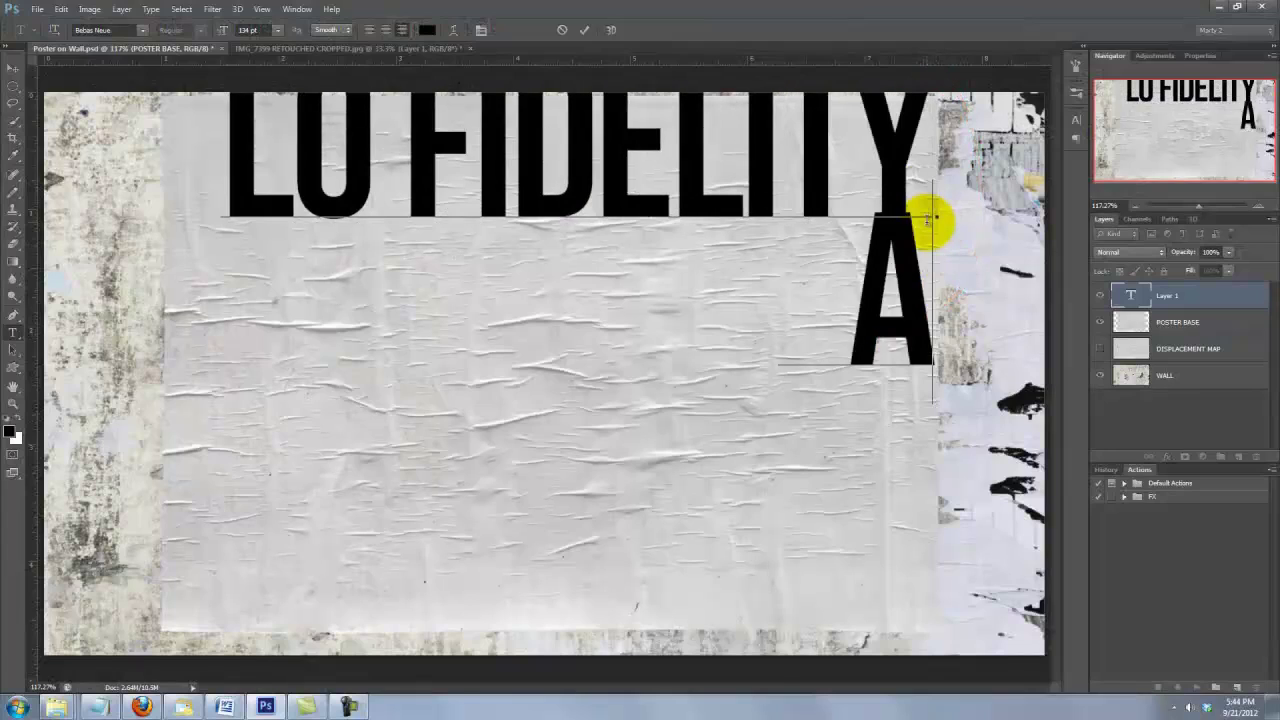
pyautogui.write('llstars')
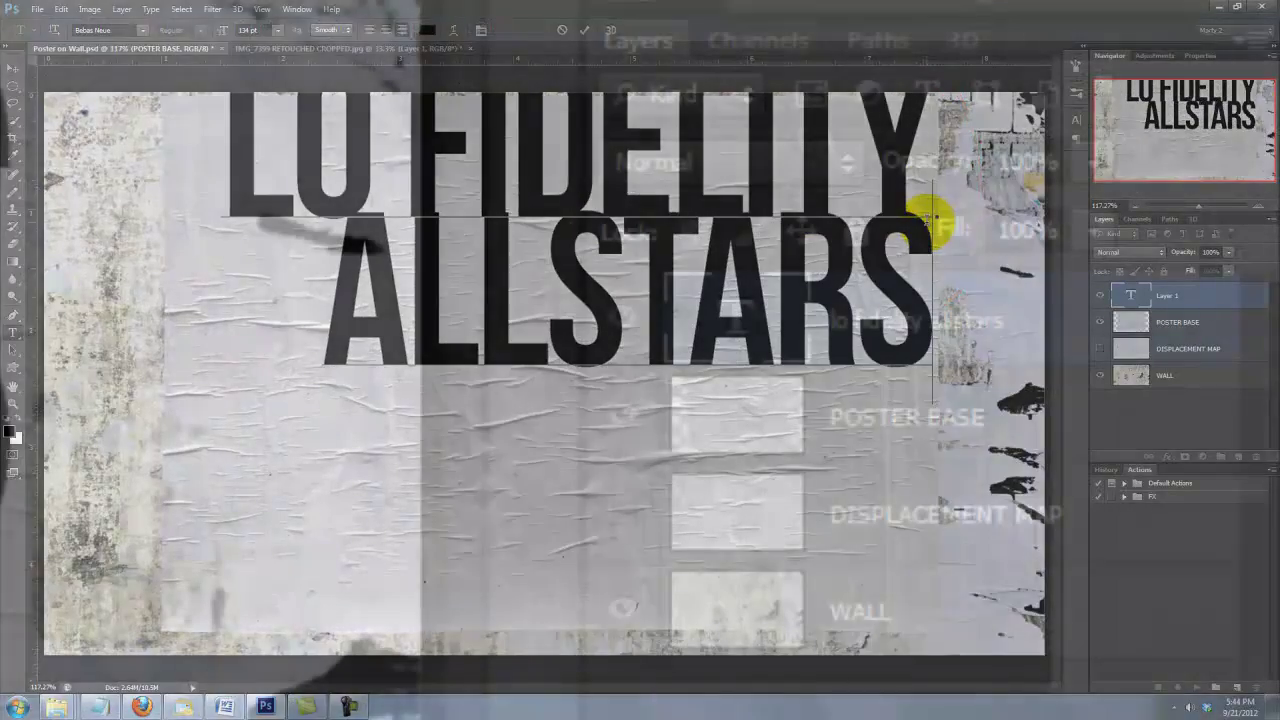
pyautogui.hotkey('ctrl', 'Return')
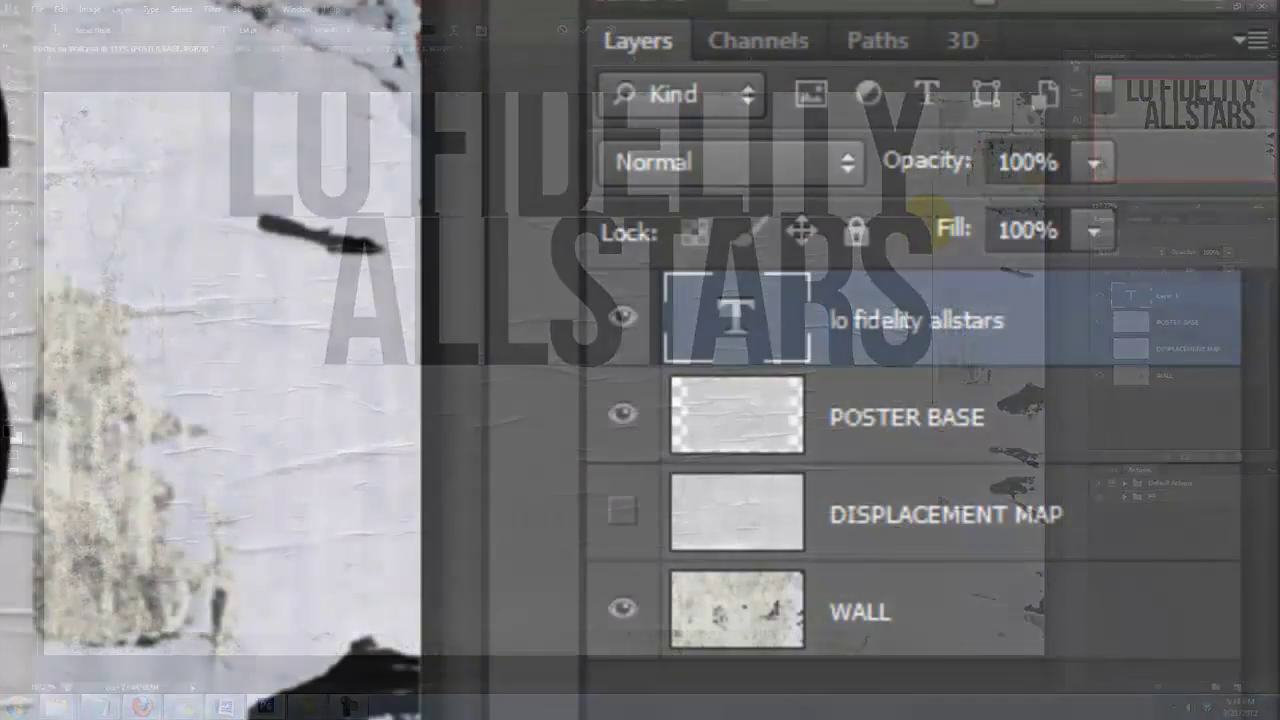
# Step: Mask the title text with a selection made from the POSTER BASE outline, and unlink the mask from the text
pyautogui.press('ctrl')
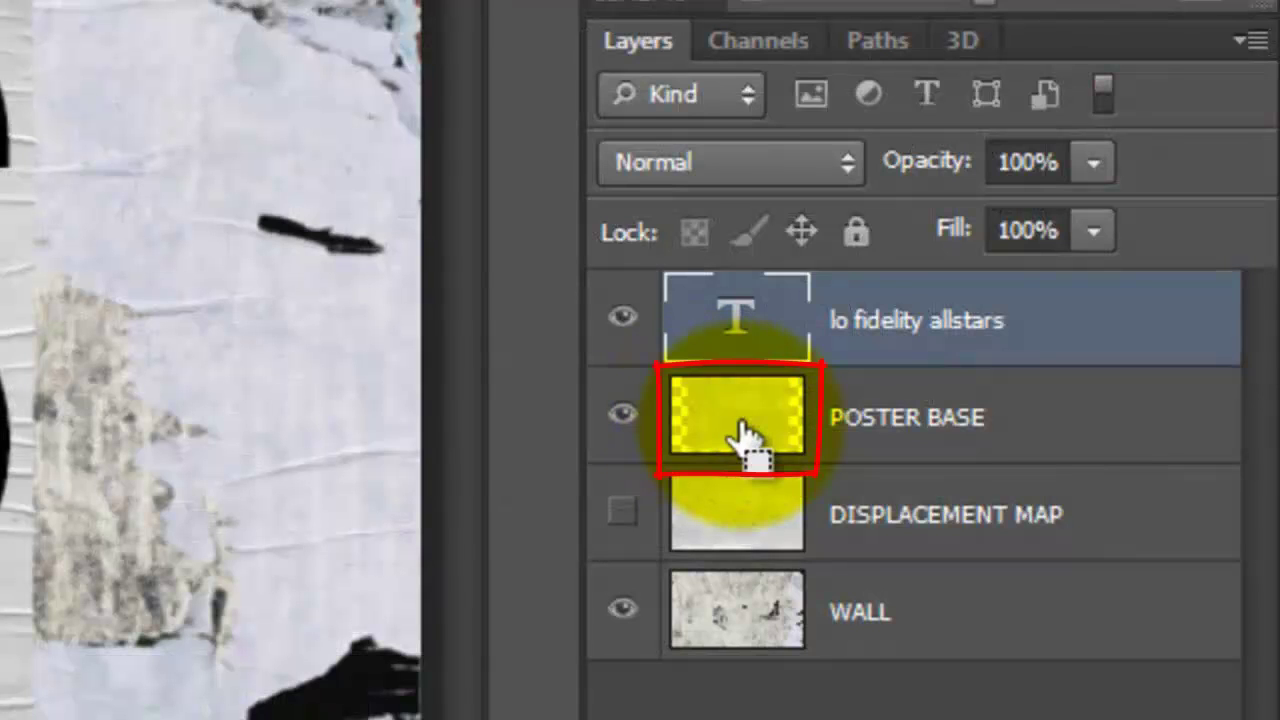
pyautogui.keyDown('ctrl'); pyautogui.click(742, 435); pyautogui.keyUp('ctrl')
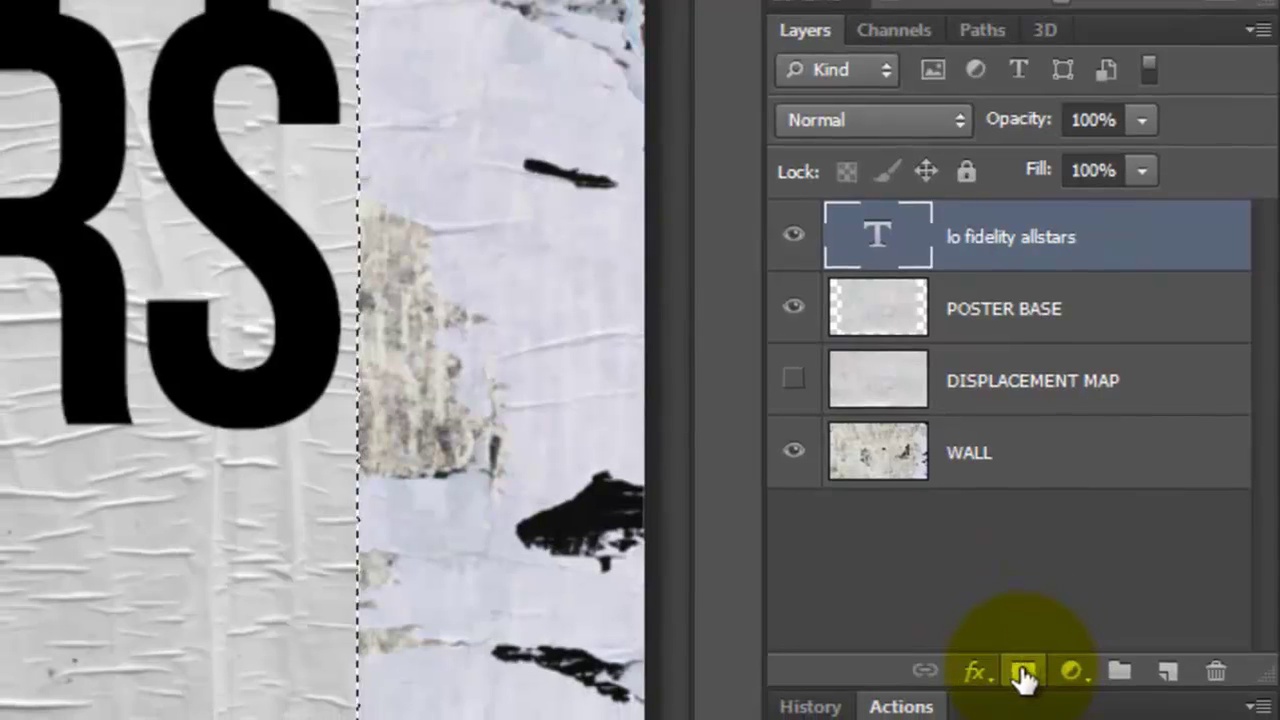
pyautogui.click(1023, 673)
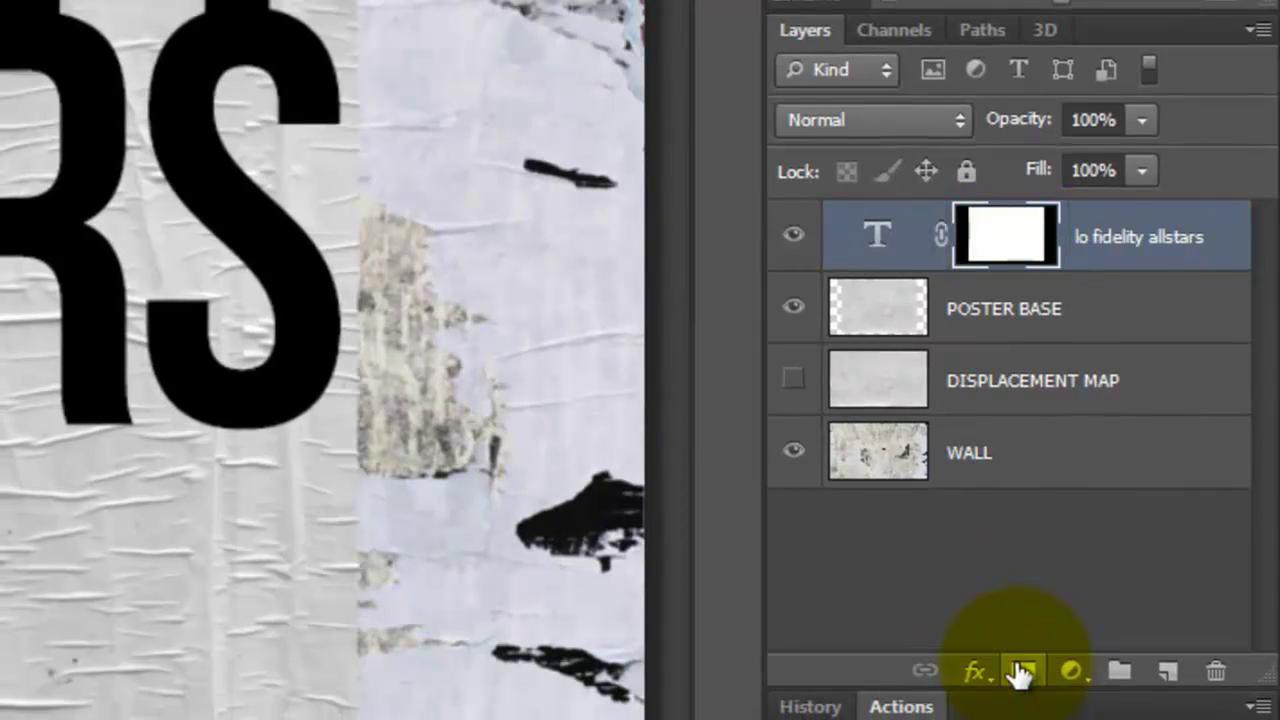
pyautogui.click(941, 238)
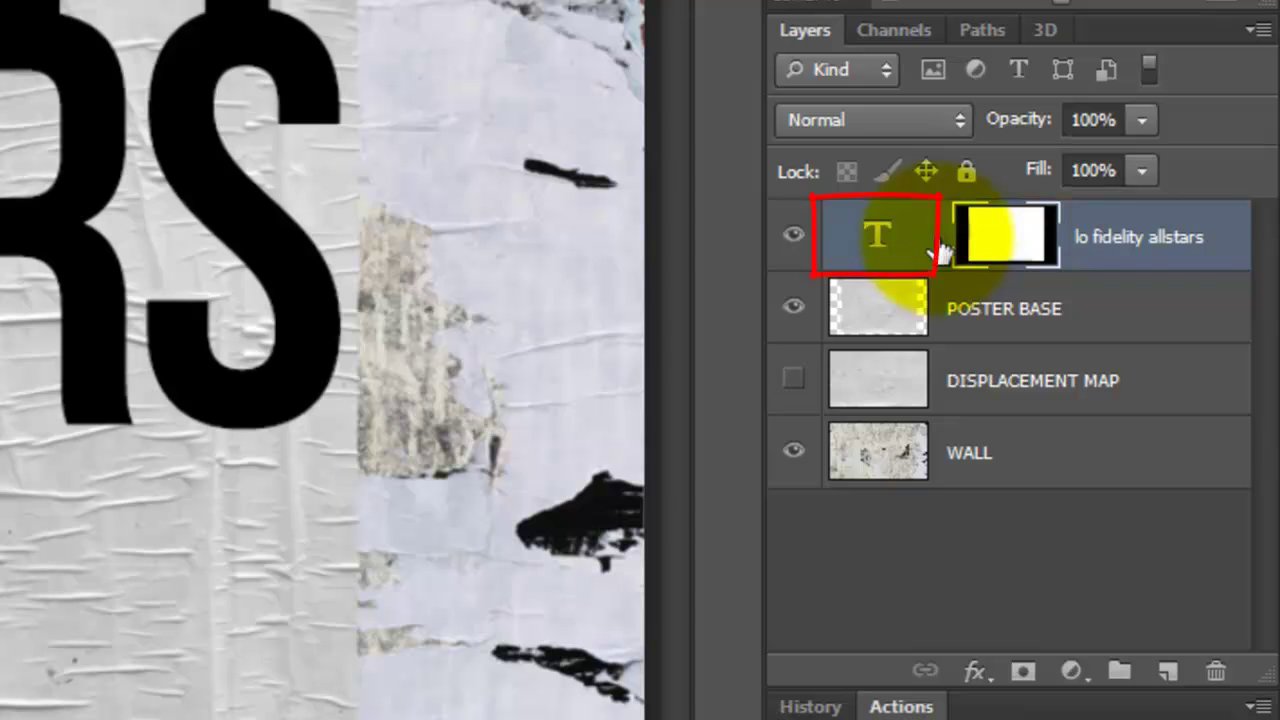
# Step: Move the title text, without its mask, down and against the poster's top and right edges
pyautogui.click(877, 243)
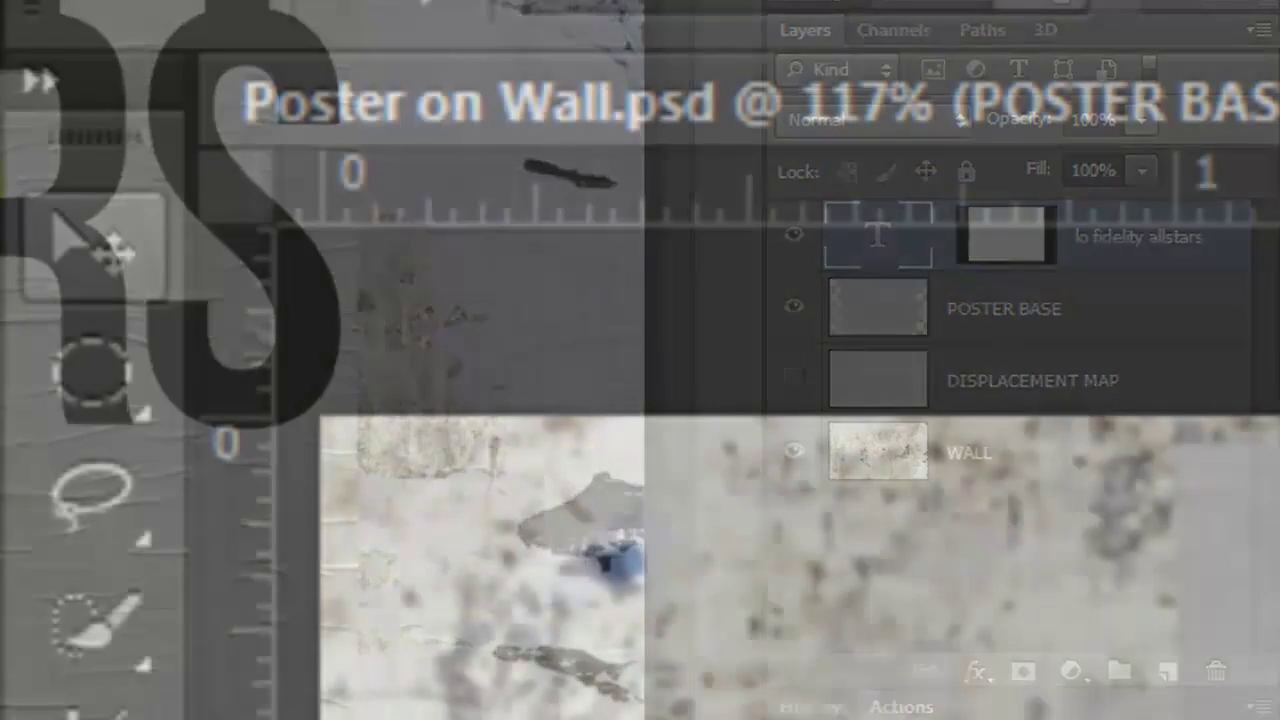
pyautogui.click(109, 286)
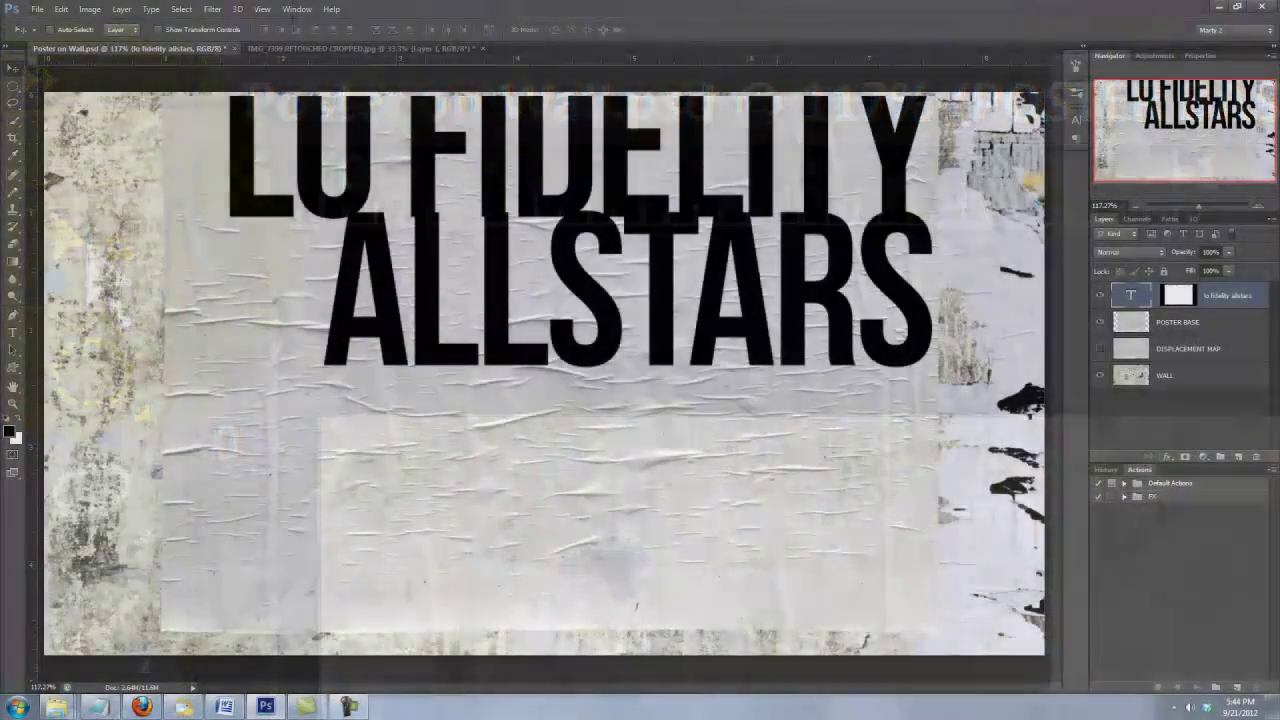
pyautogui.moveTo(777, 272); pyautogui.dragTo(800, 308)
# Step: Adjust the leading of the ALLSTARS line so it sits directly beneath LO FIDELITY
pyautogui.press('t')
pyautogui.moveTo(771, 298); pyautogui.dragTo(309, 314)
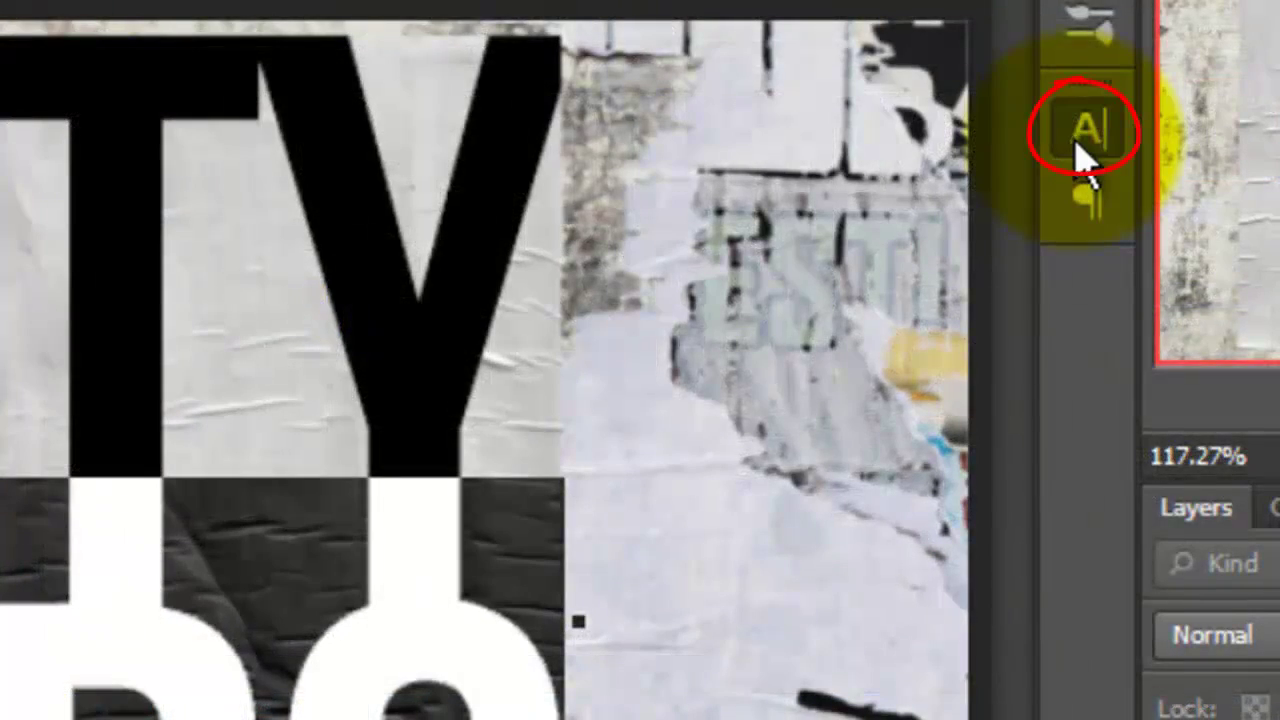
pyautogui.click(1083, 150)
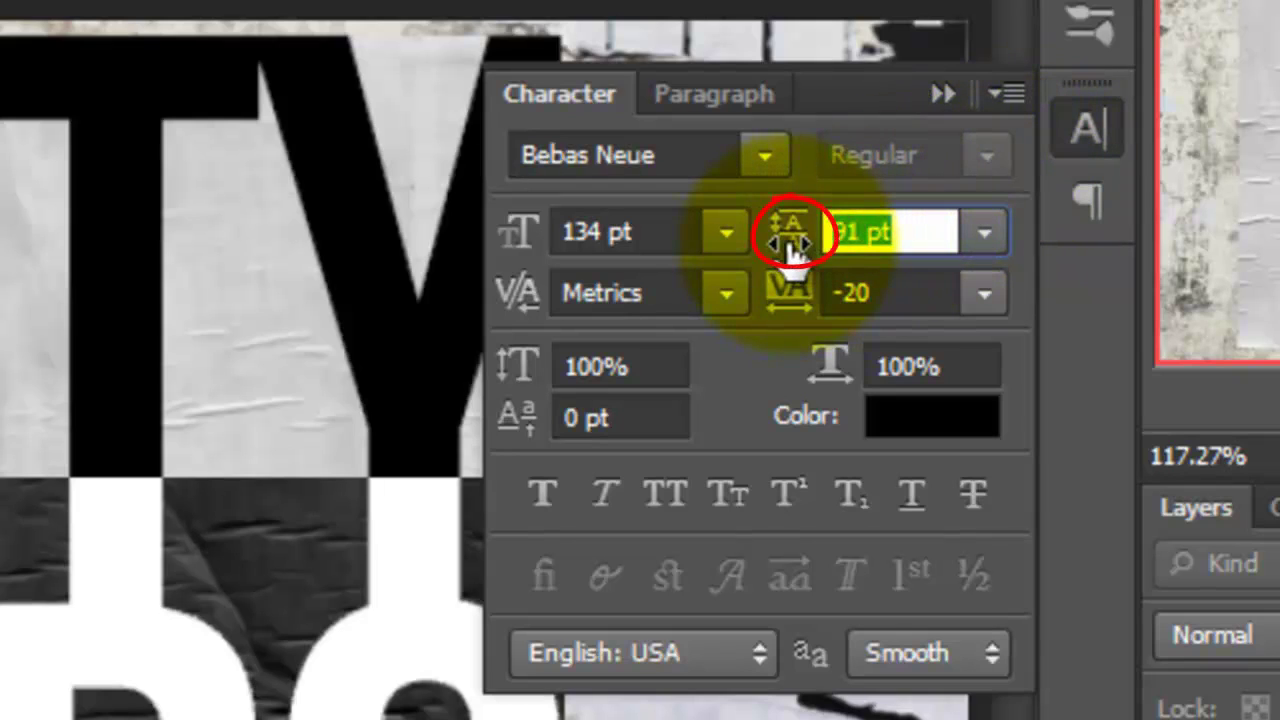
pyautogui.moveTo(790, 255); pyautogui.dragTo(812, 240)
pyautogui.click(940, 95)
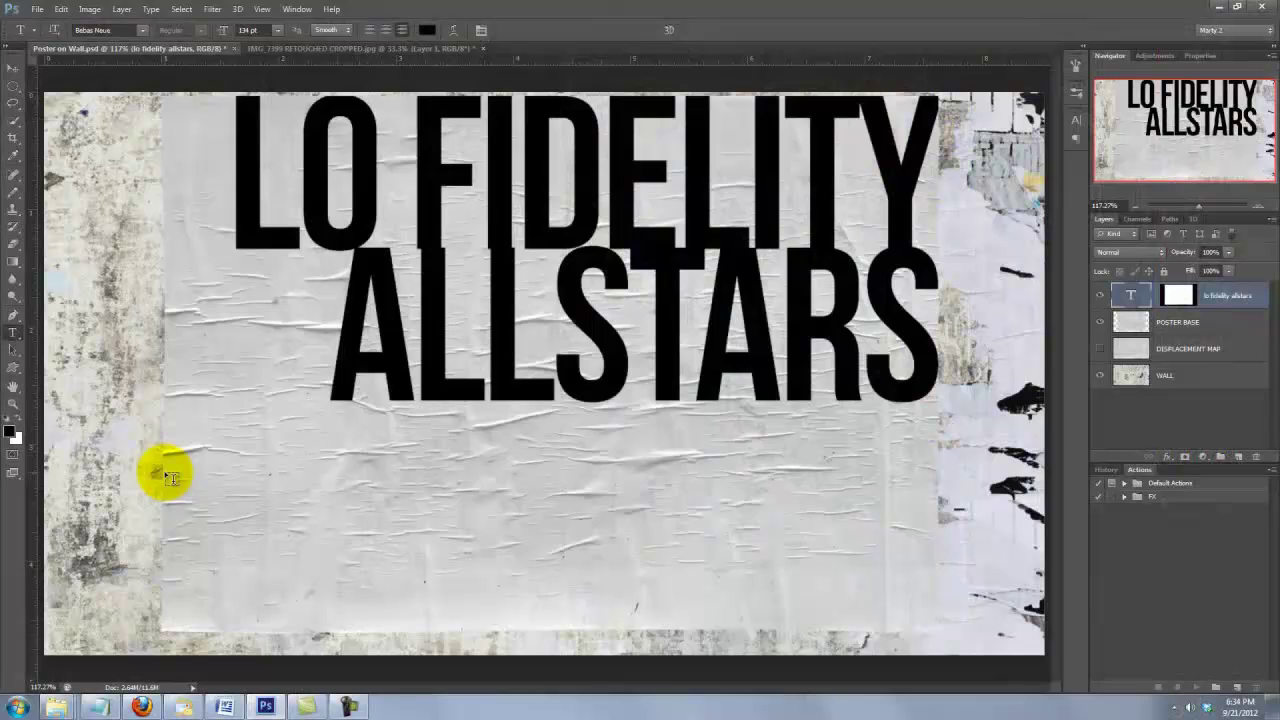
# Step: Add left-aligned 52 pt text "MADISON SQUARE GARDEN" in dark red 950404 at the poster's left edge below the title
pyautogui.press('t')
pyautogui.click(167, 472)
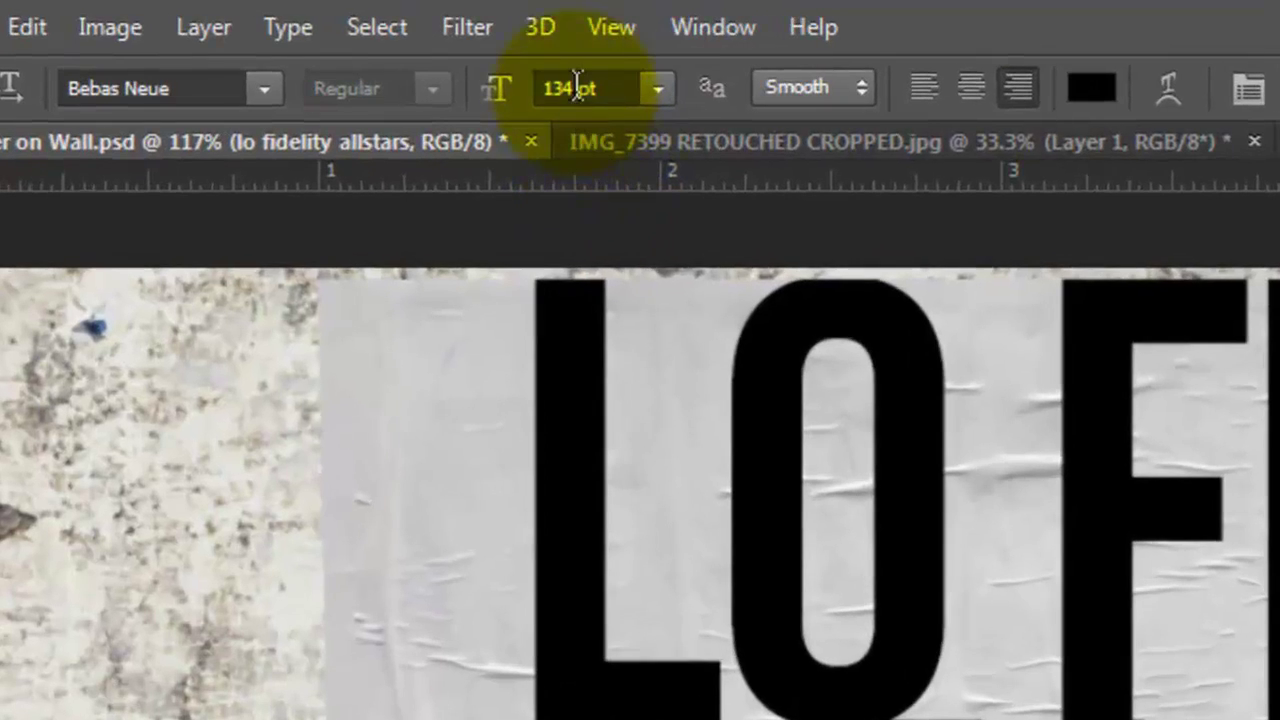
pyautogui.doubleClick(243, 30)
pyautogui.write('52')
pyautogui.click(920, 87)
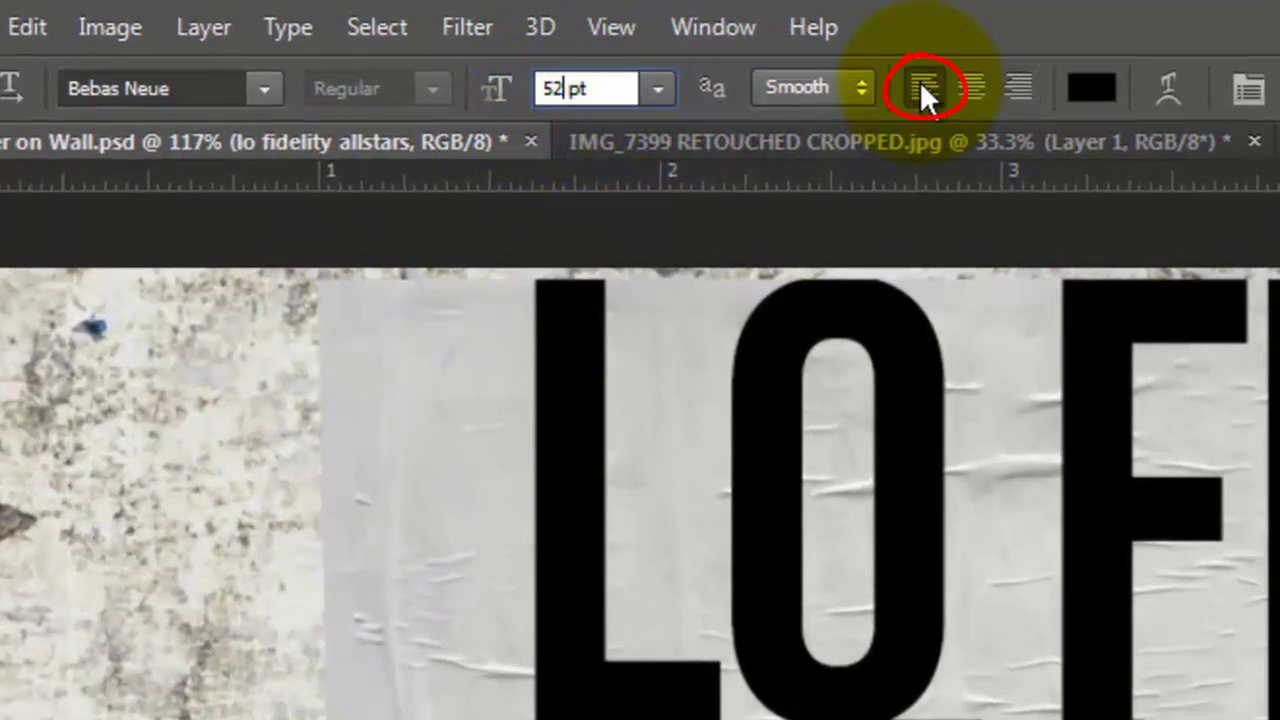
pyautogui.click(1092, 90)
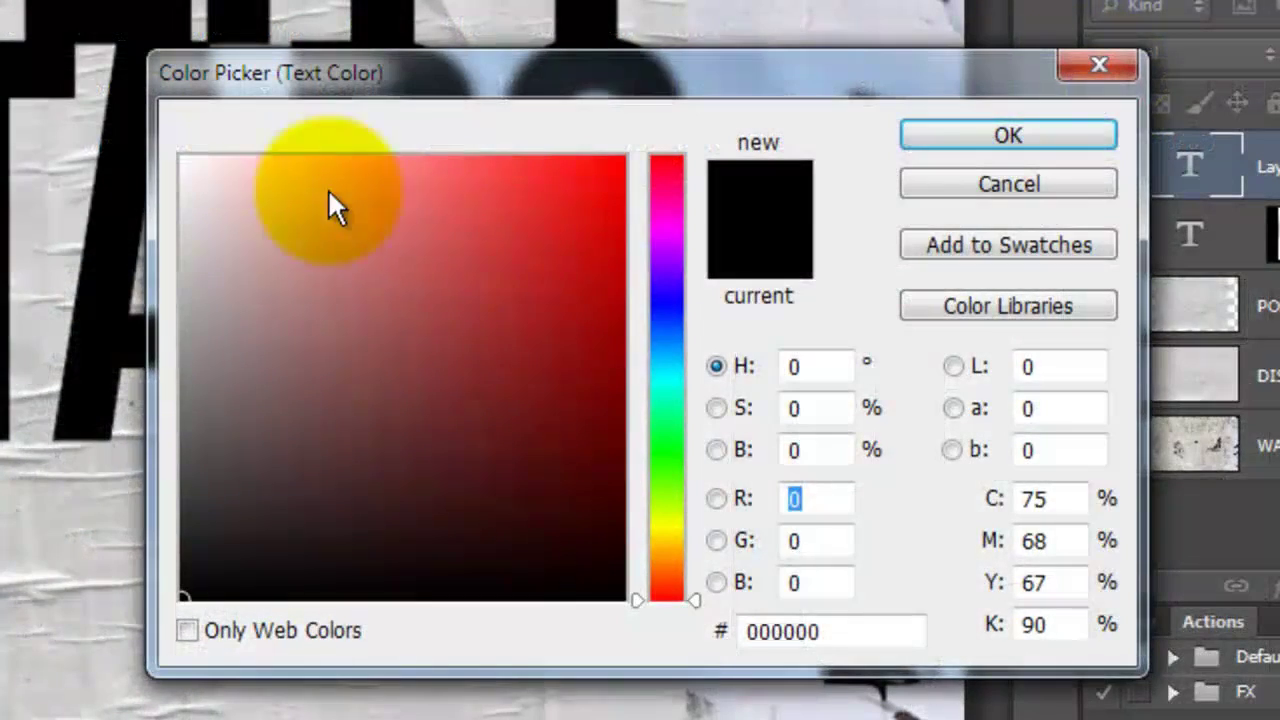
pyautogui.click(612, 341)
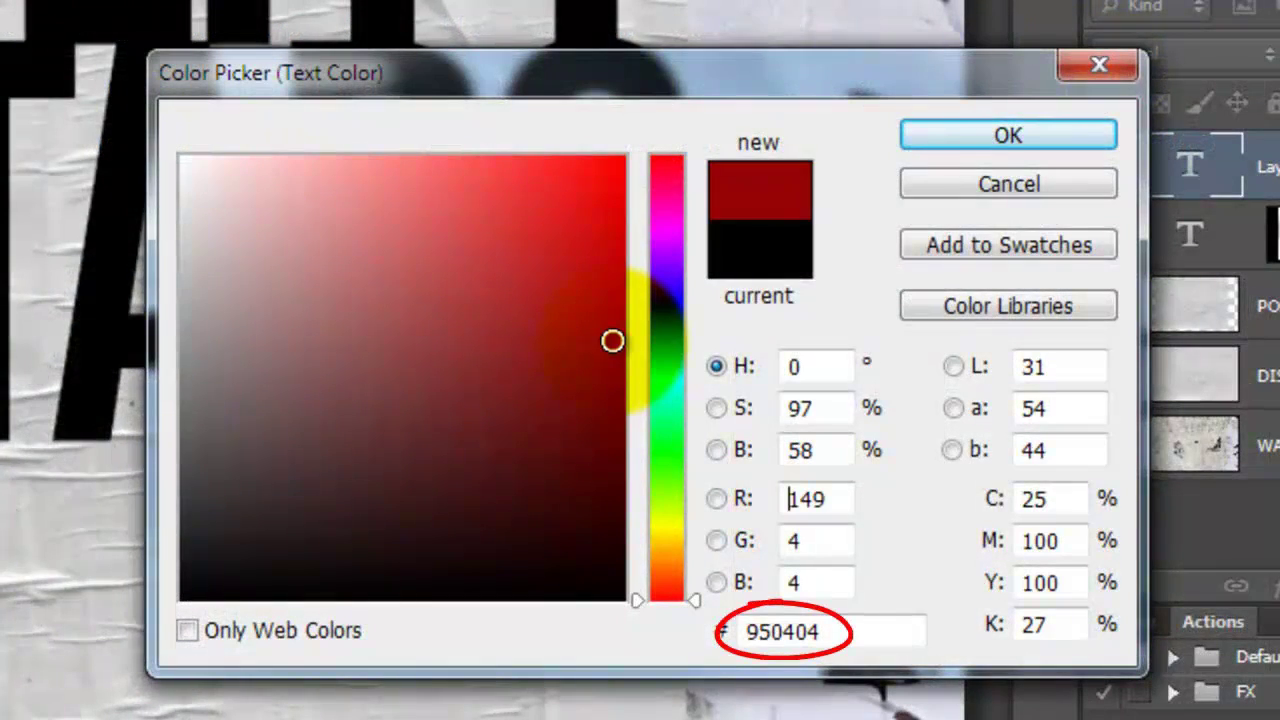
pyautogui.click(975, 137)
pyautogui.write('MADISO')
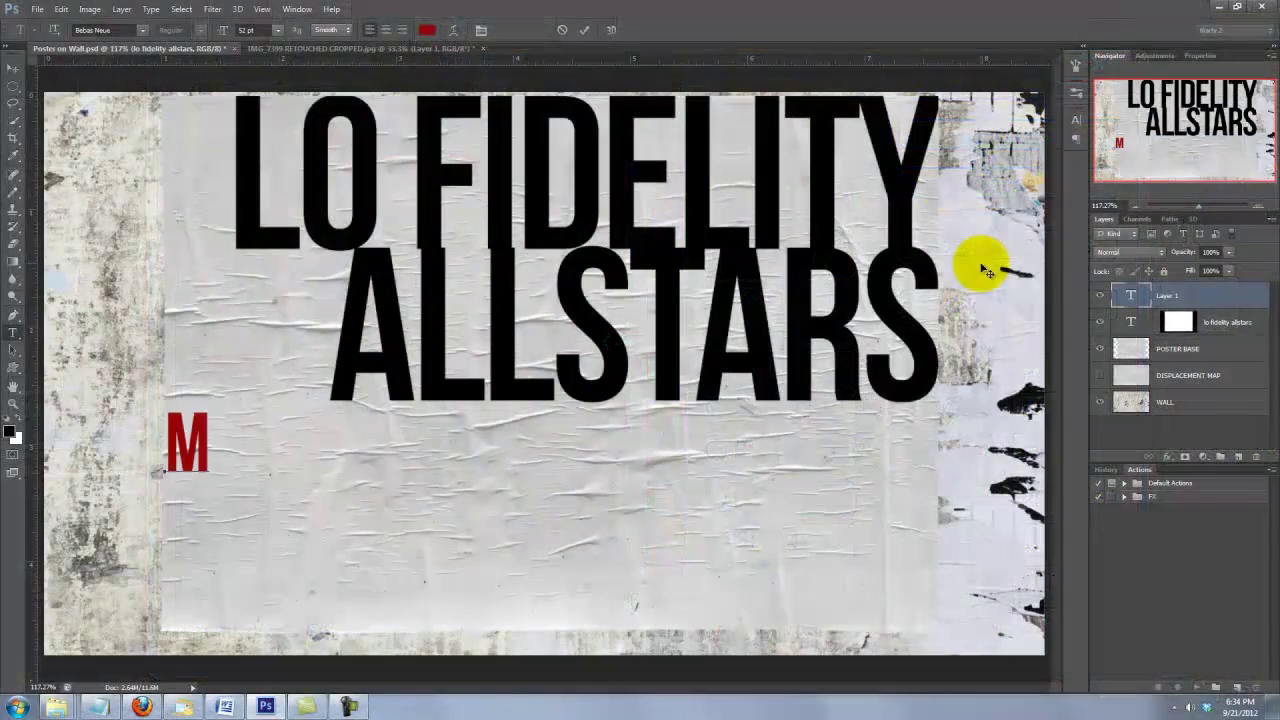
pyautogui.write('N SQUARE GARDEN')
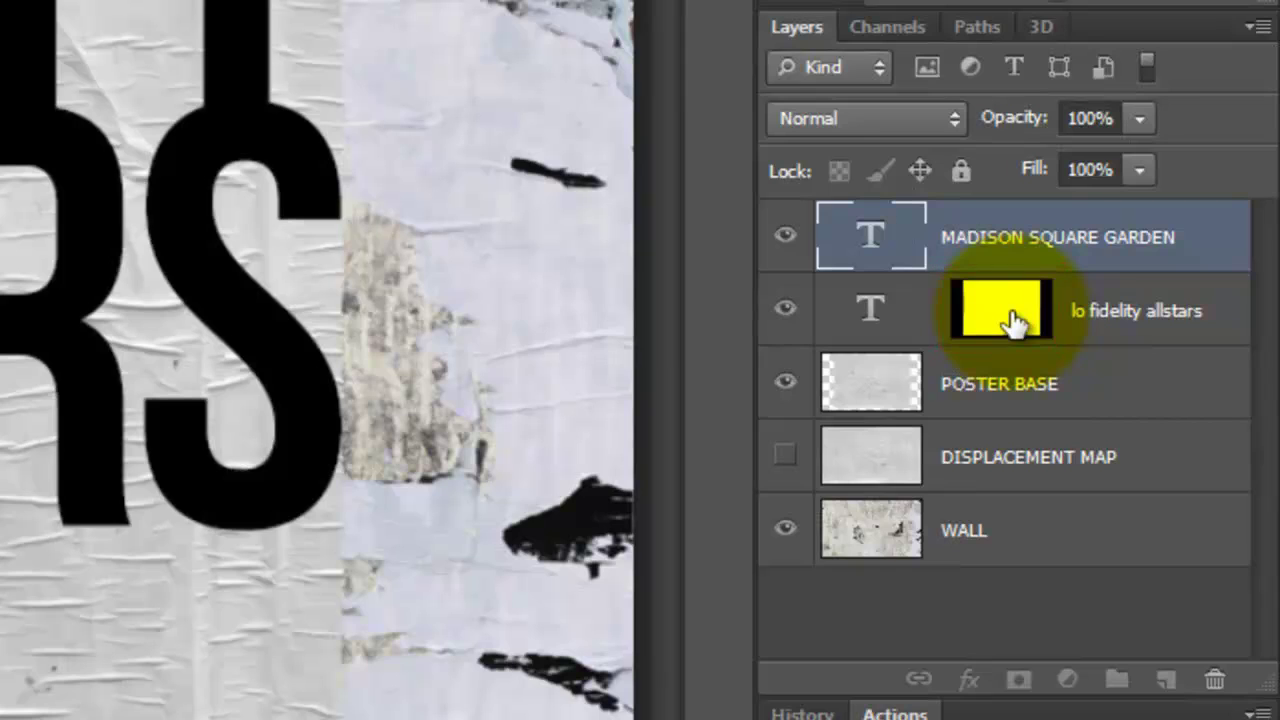
# Step: Copy the title's layer mask onto the MADISON SQUARE GARDEN layer and invert the copy so the poster area is white
pyautogui.hotkey('shift', 'alt')
pyautogui.moveTo(1015, 322); pyautogui.dragTo(1014, 236)
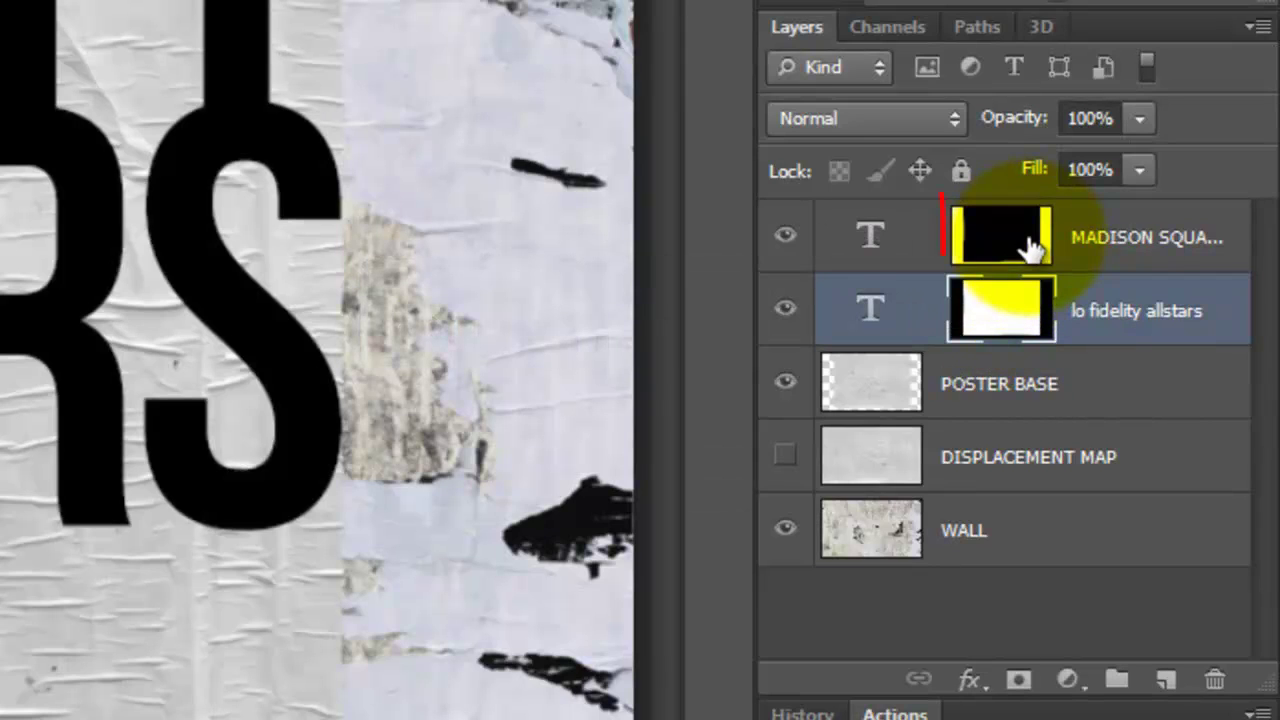
pyautogui.hotkey('ctrl', 'i')
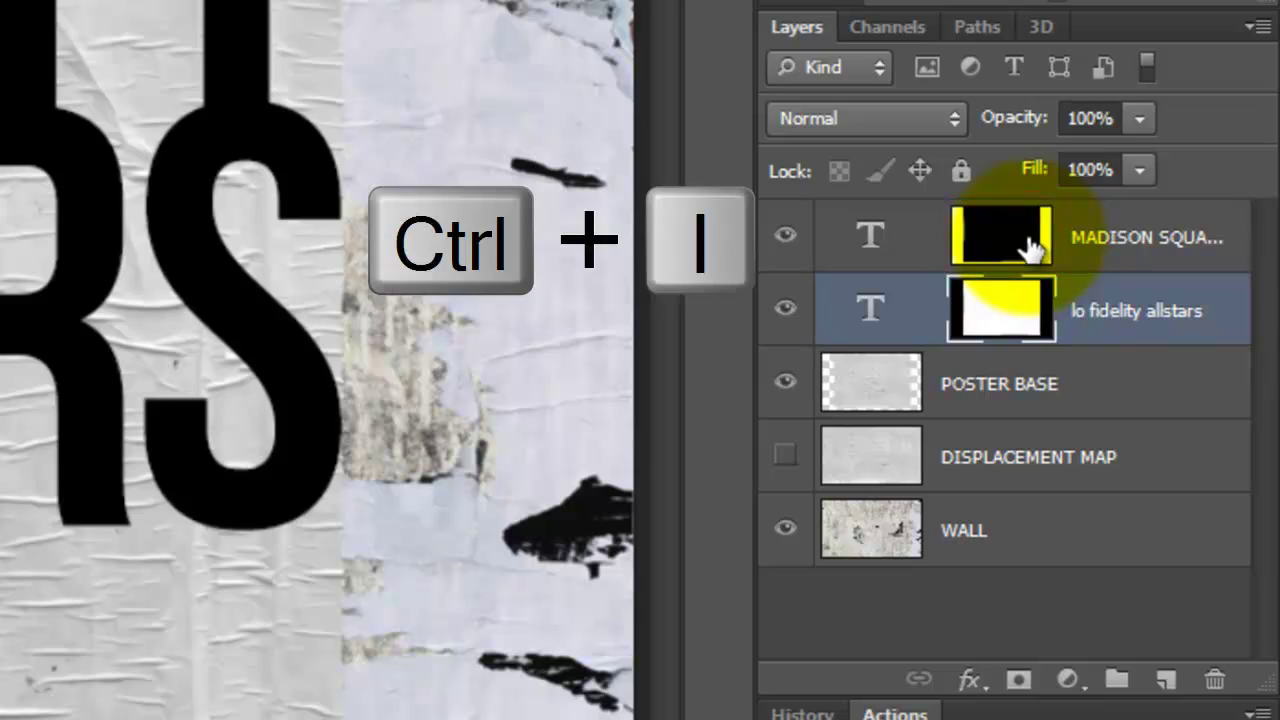
pyautogui.click(1000, 225)
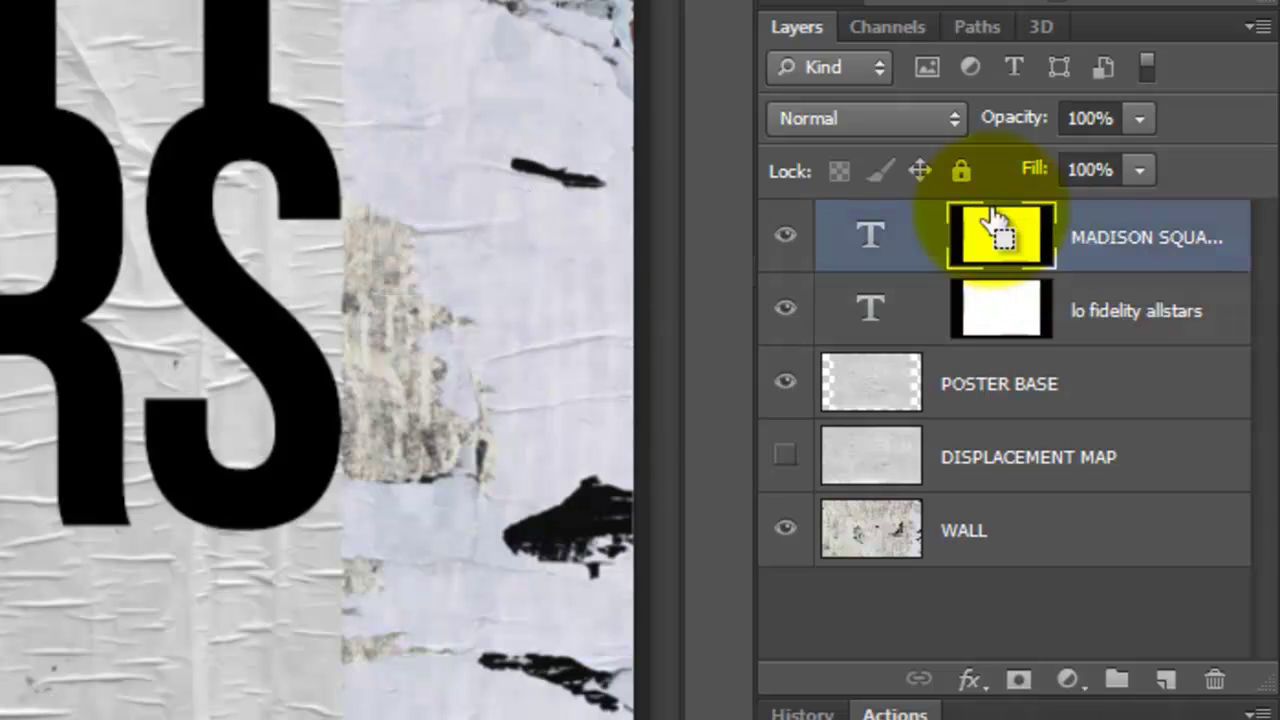
# Step: Move the MADISON SQUARE GARDEN text, without its mask, up beneath ALLSTARS and flush with the poster's left edge
pyautogui.click(873, 239)
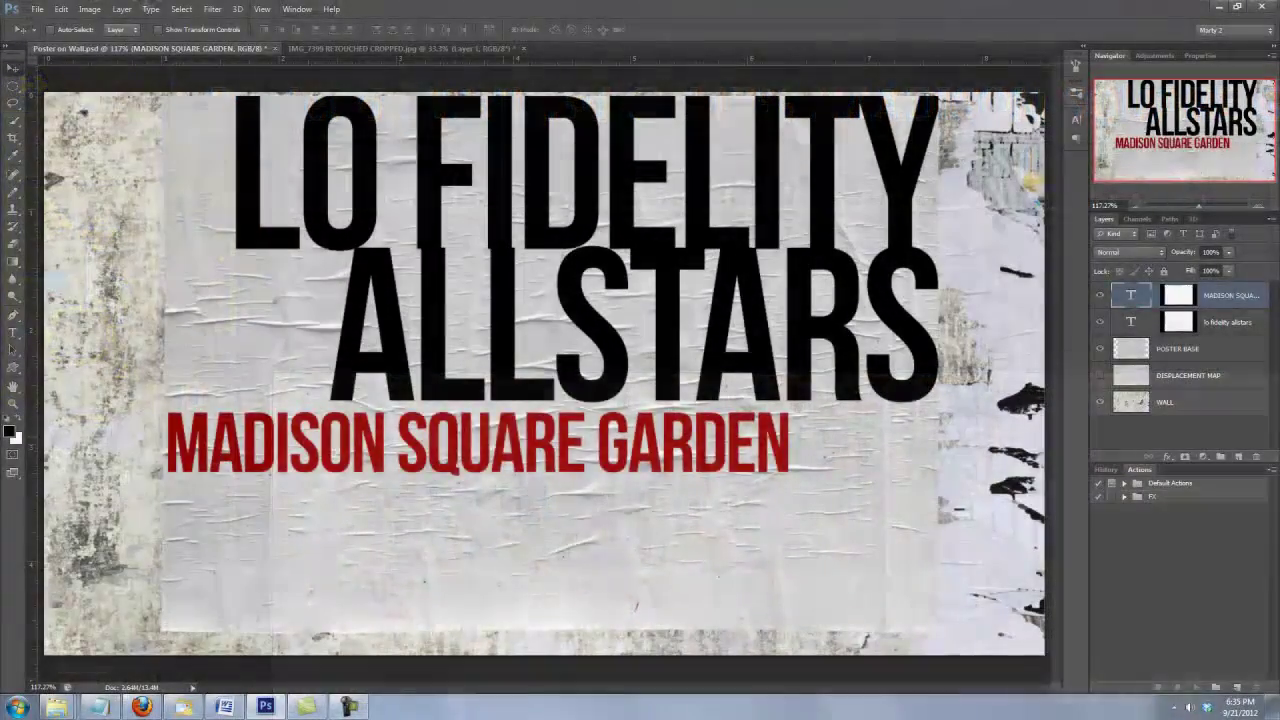
pyautogui.moveTo(500, 432); pyautogui.dragTo(501, 430)
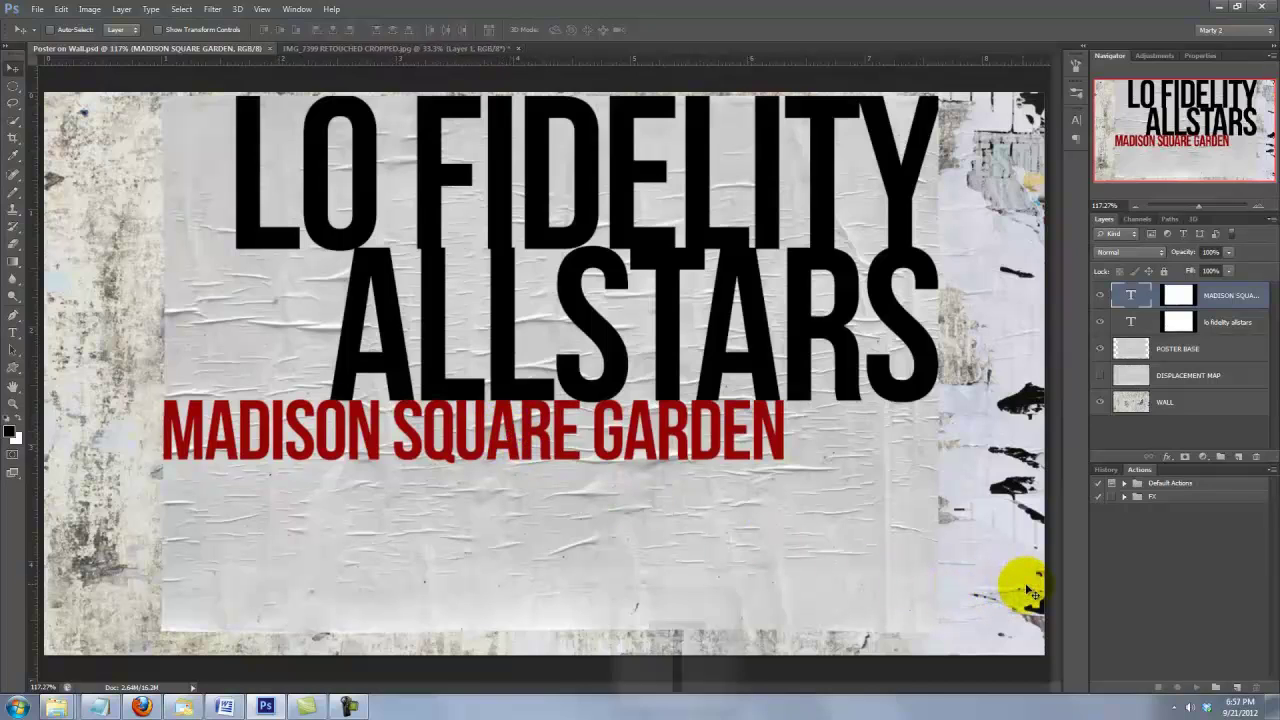
# Step: Add right-aligned 113 pt black text "APRIL 12" below MADISON SQUARE GARDEN, starting from the wall area beyond the poster's right edge
pyautogui.press('t')
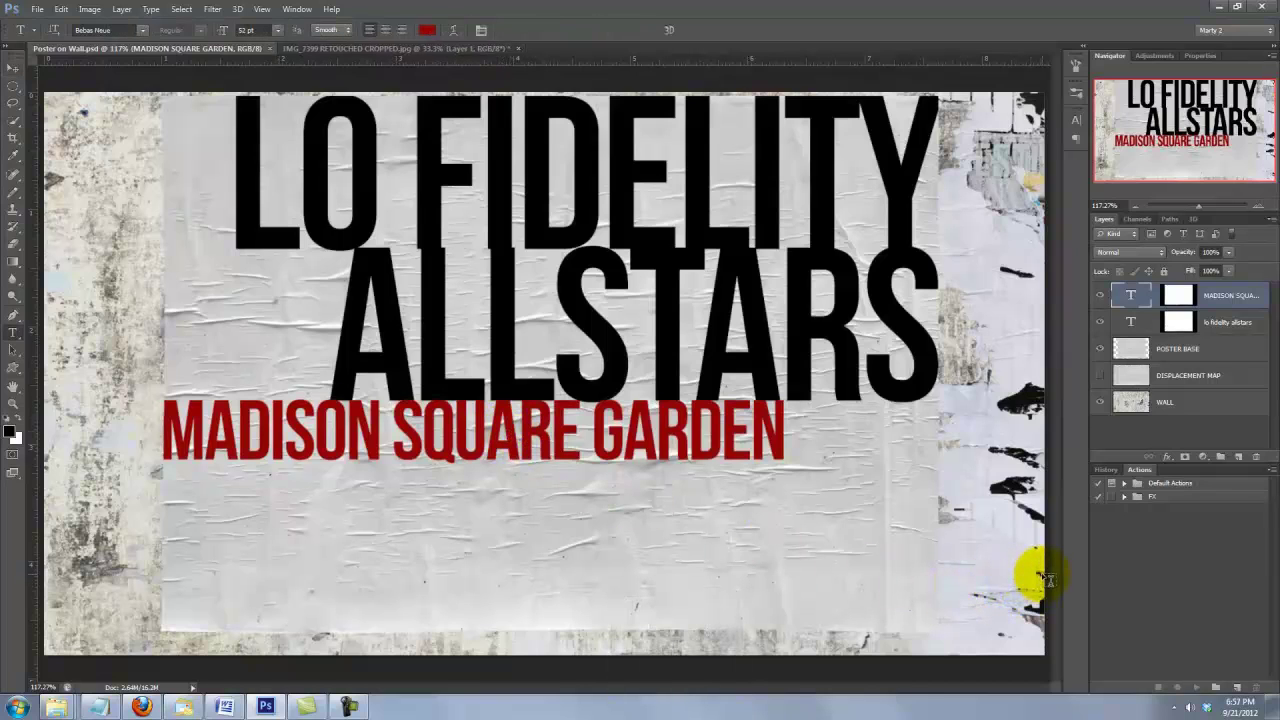
pyautogui.click(1034, 588)
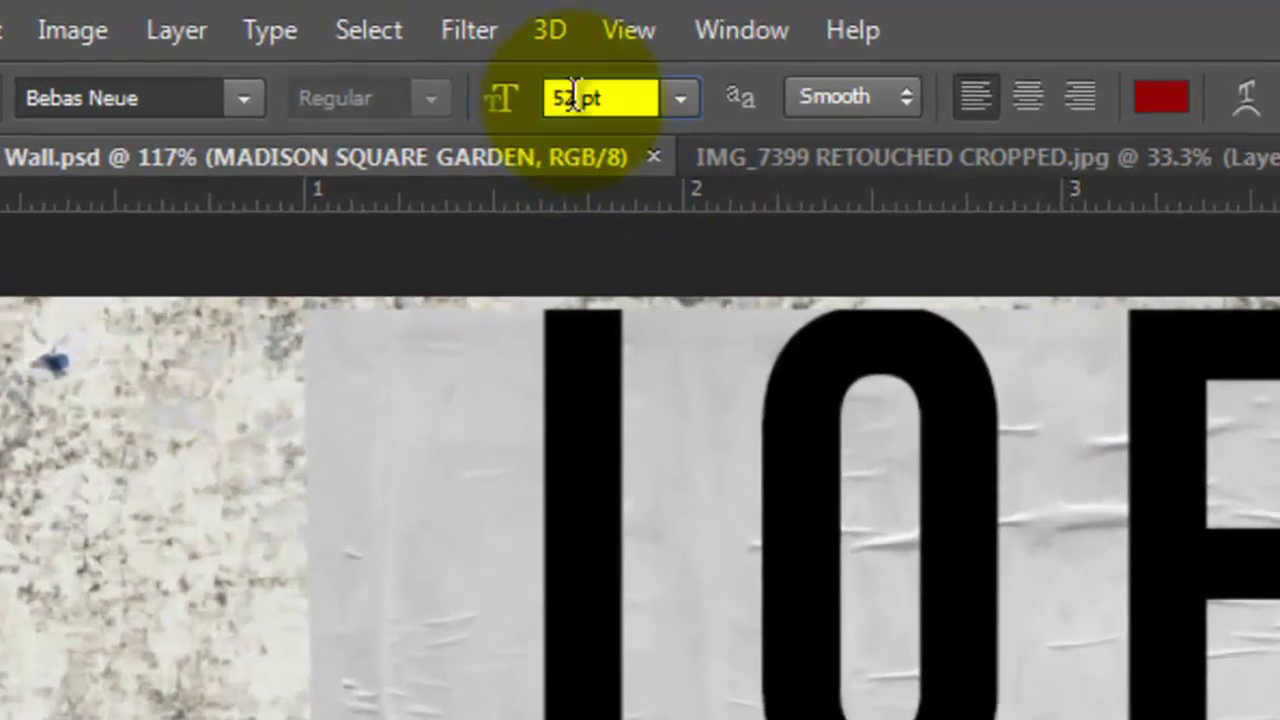
pyautogui.doubleClick(243, 30)
pyautogui.write('113')
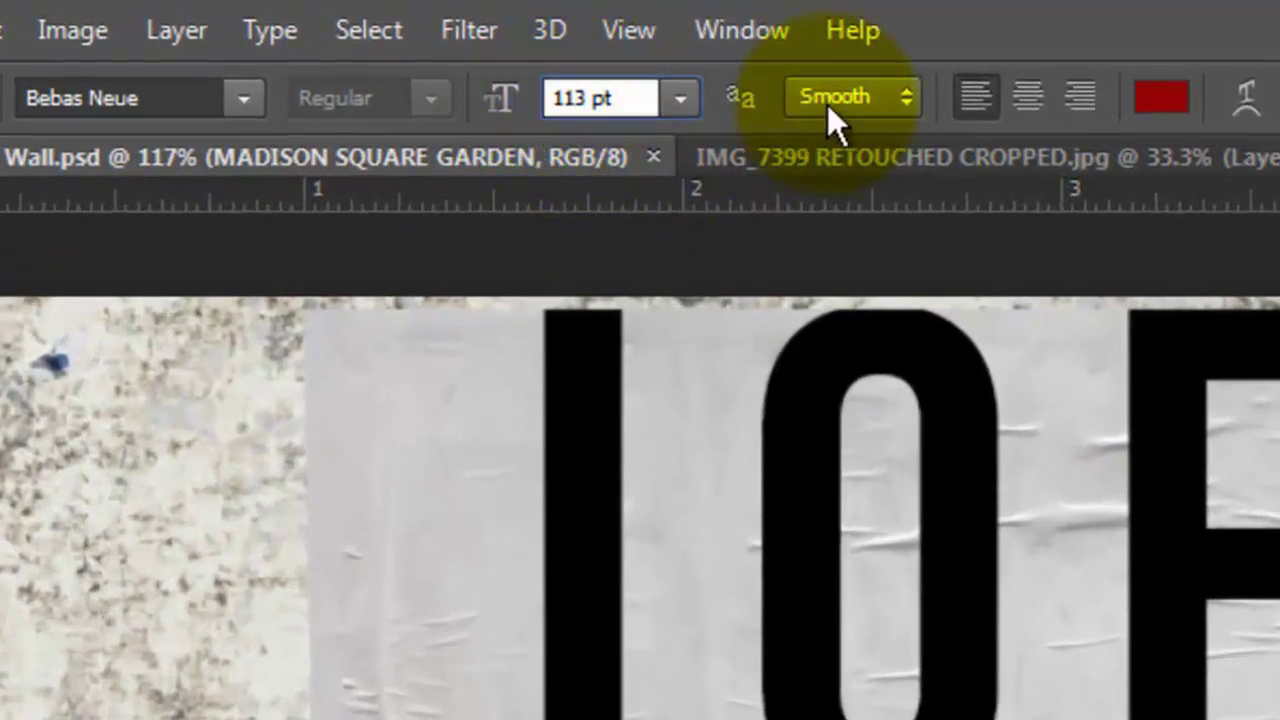
pyautogui.click(1080, 97)
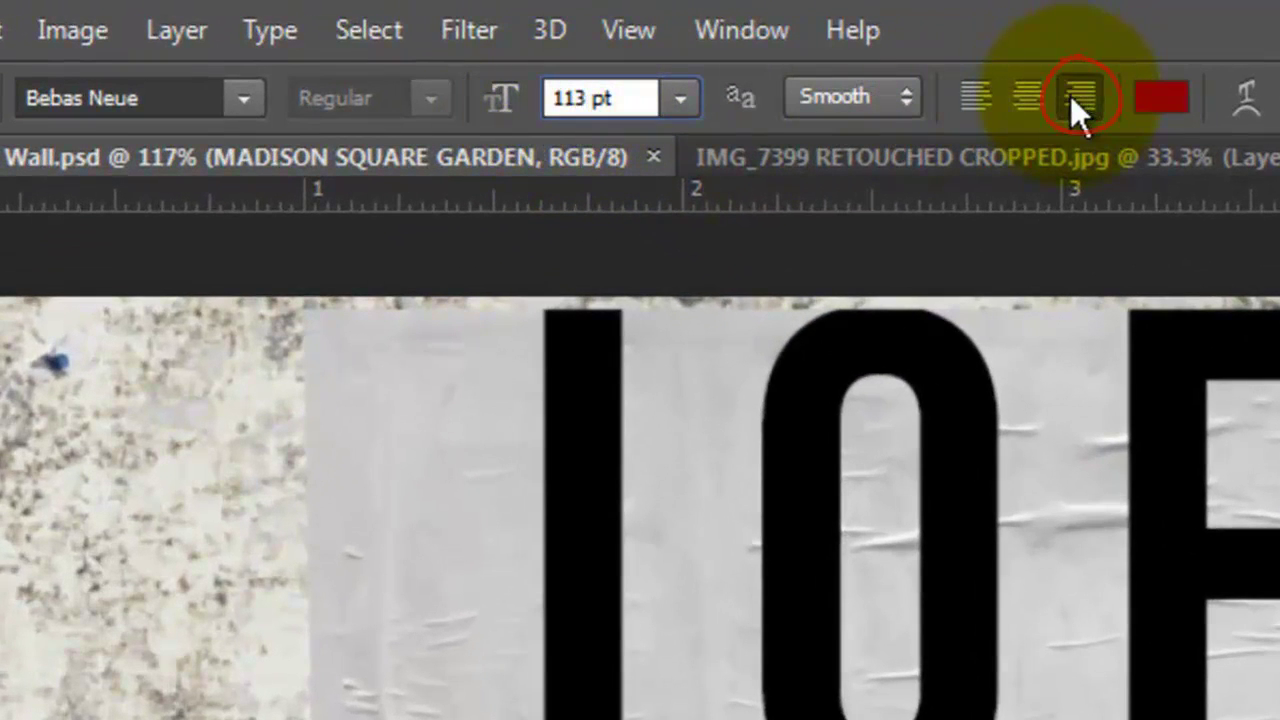
pyautogui.click(1162, 97)
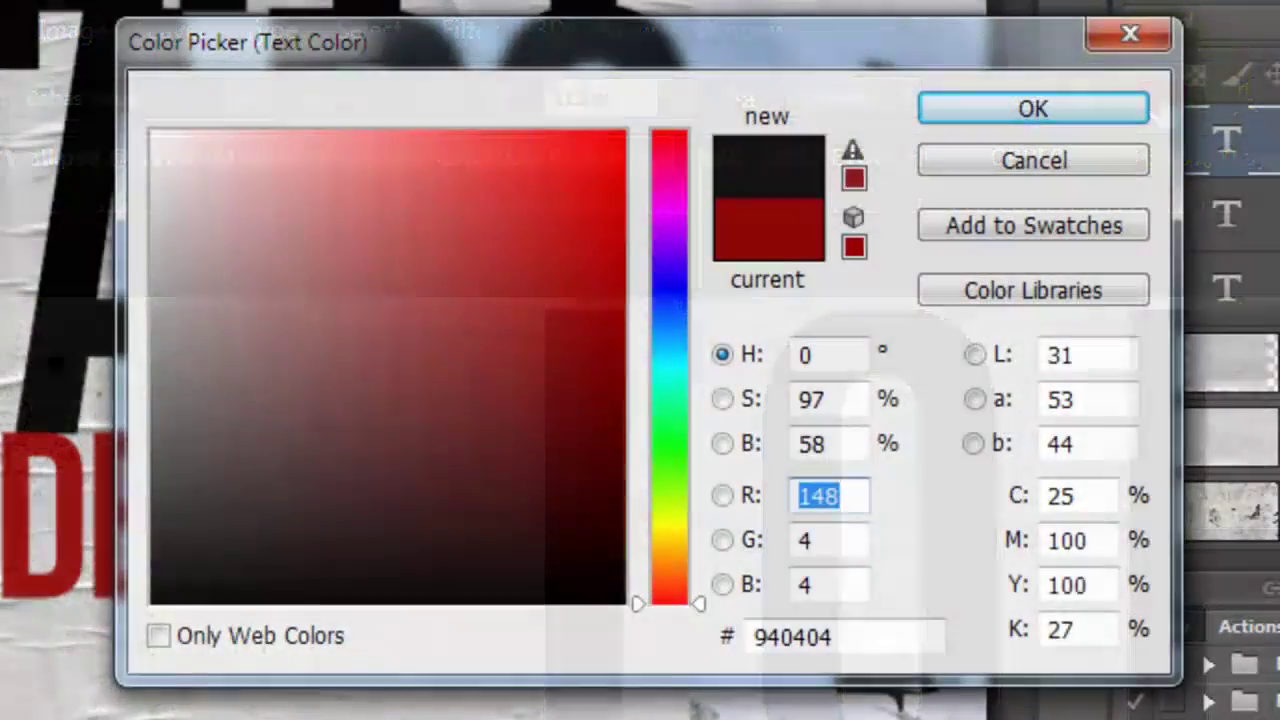
pyautogui.click(153, 600)
pyautogui.click(983, 112)
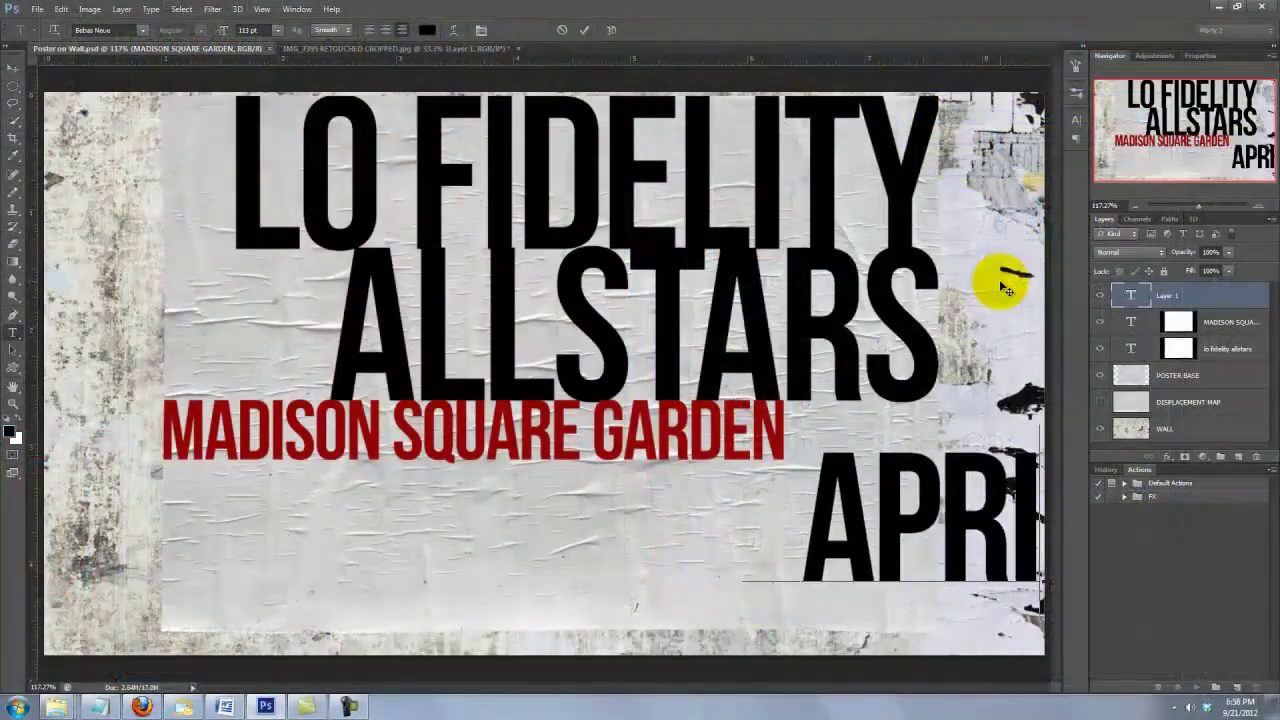
pyautogui.write('L 12')
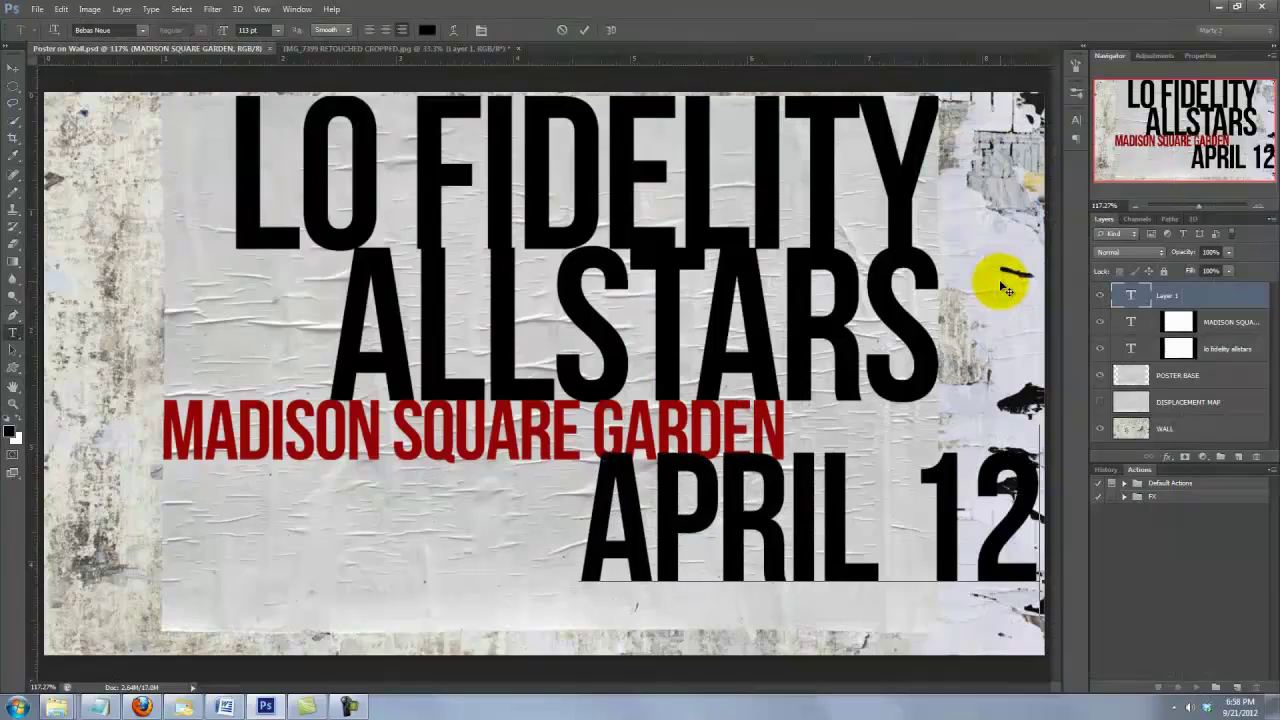
# Step: Copy the text layer mask onto the APRIL 12 layer, inverted, and move the text without its mask flush with the poster's right edge
pyautogui.hotkey('ctrl', 'Return')
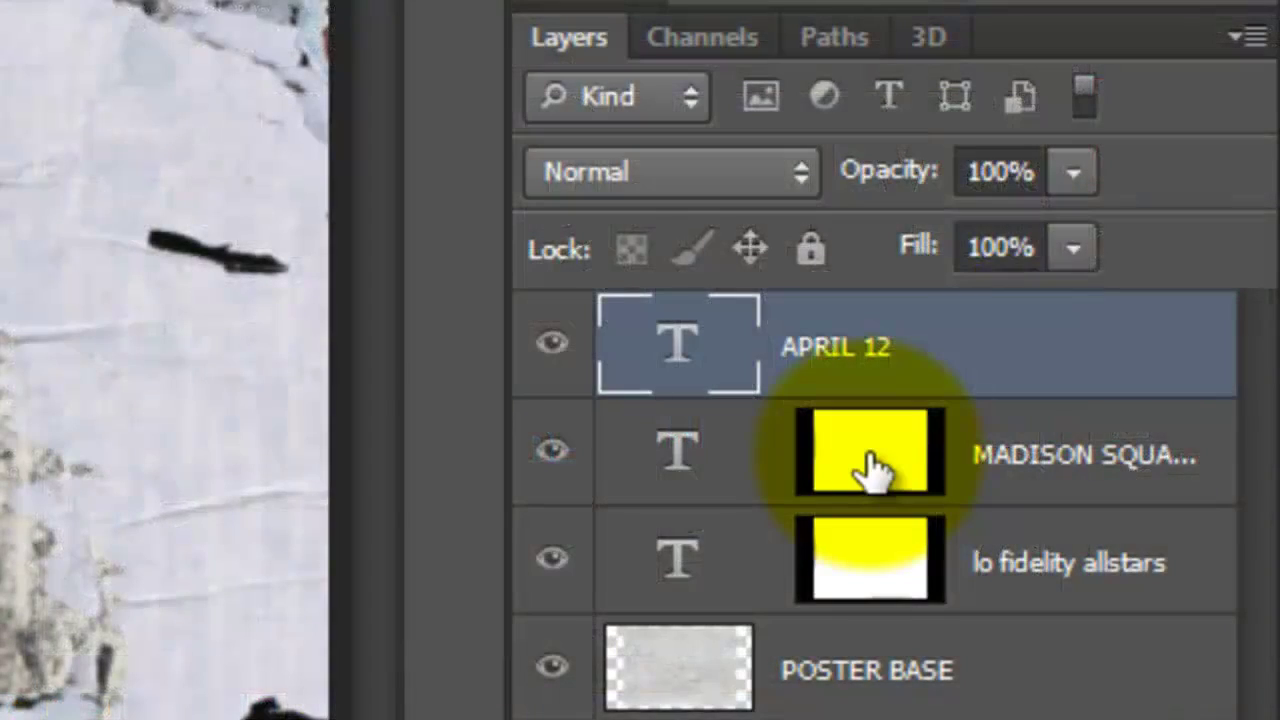
pyautogui.moveTo(871, 466); pyautogui.dragTo(908, 377)
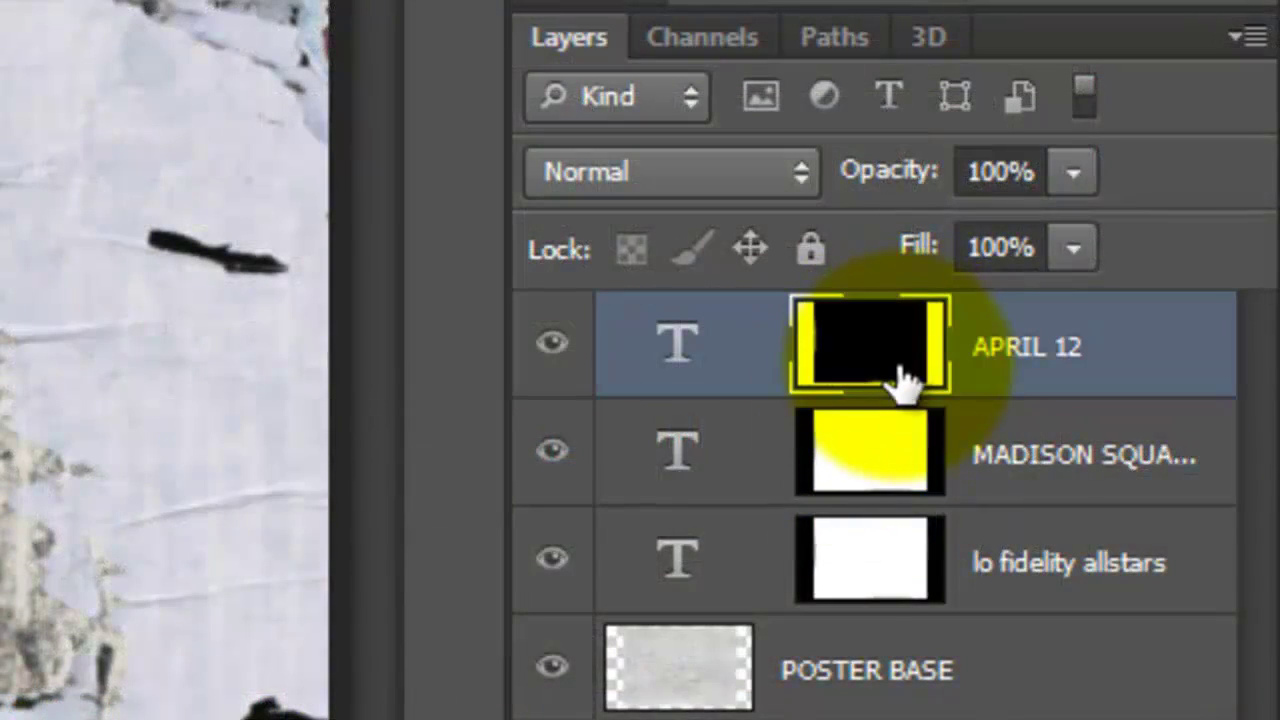
pyautogui.hotkey('ctrl', 'i')
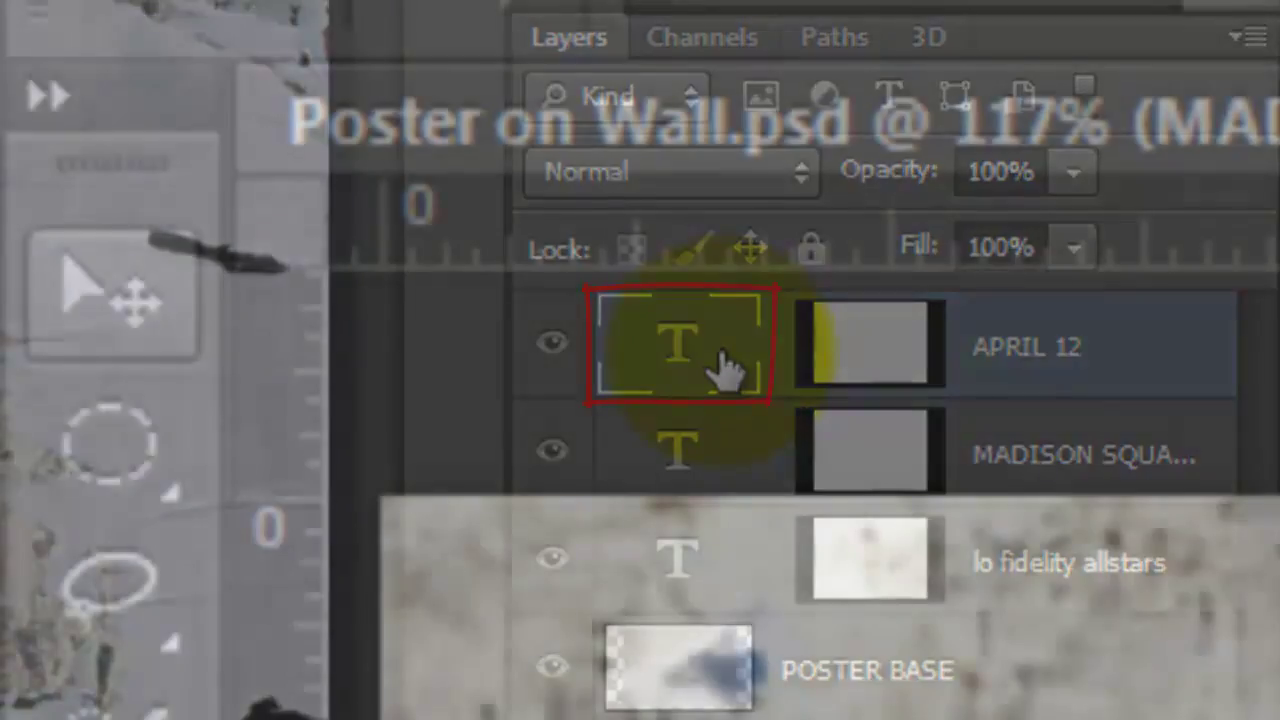
pyautogui.click(102, 295)
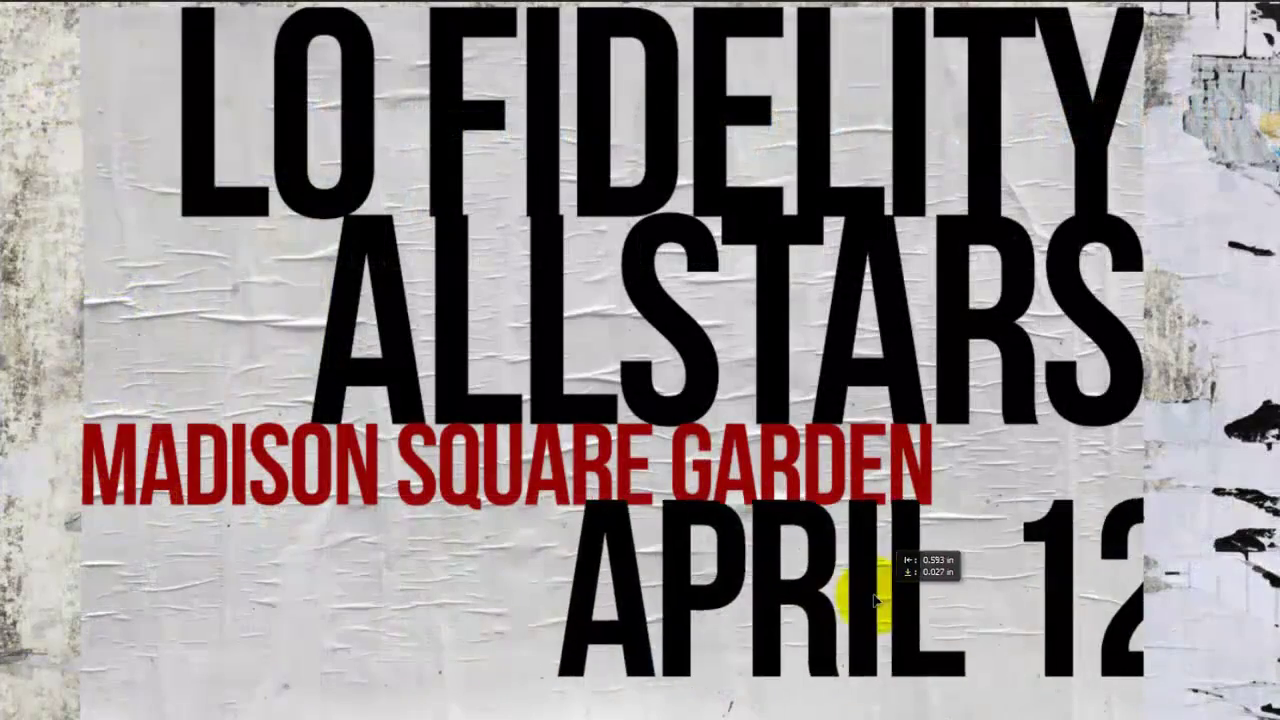
pyautogui.moveTo(882, 592); pyautogui.dragTo(845, 605)
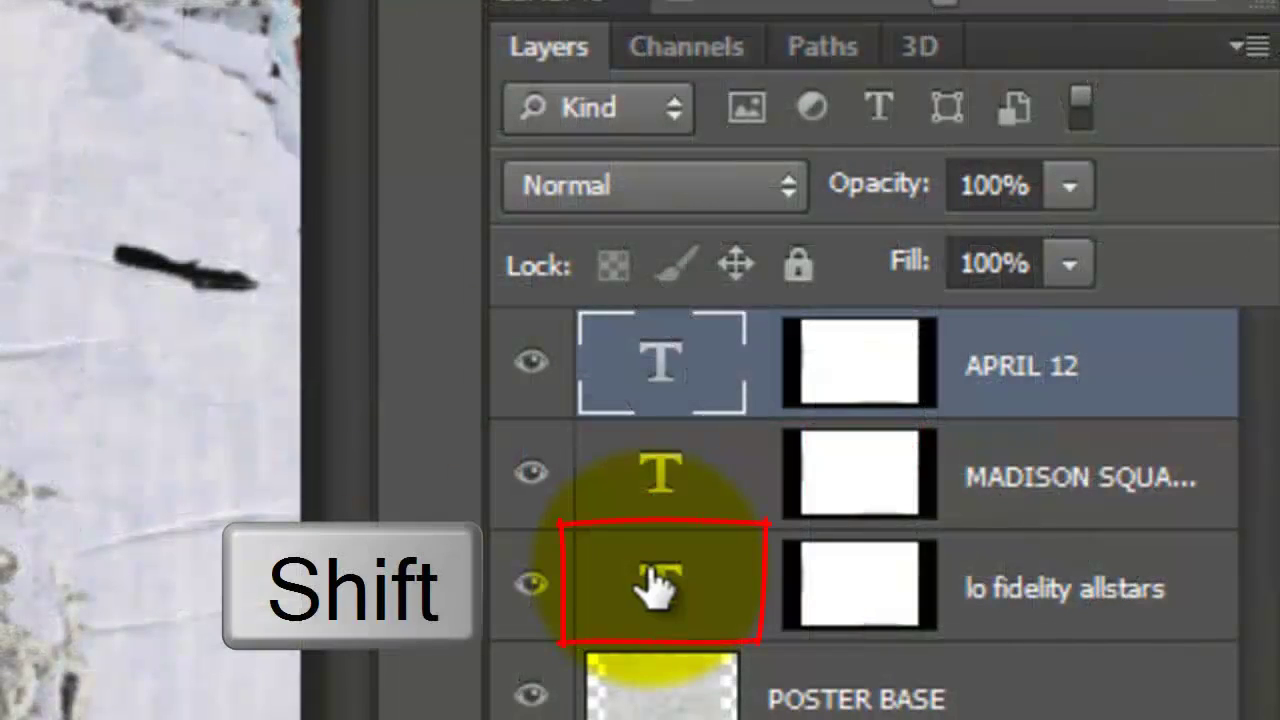
# Step: Set the opacity of the APRIL 12, MADISON SQUARE GARDEN and lo fidelity allstars layers to 80%
pyautogui.keyDown('shift'); pyautogui.click(655, 588); pyautogui.keyUp('shift')
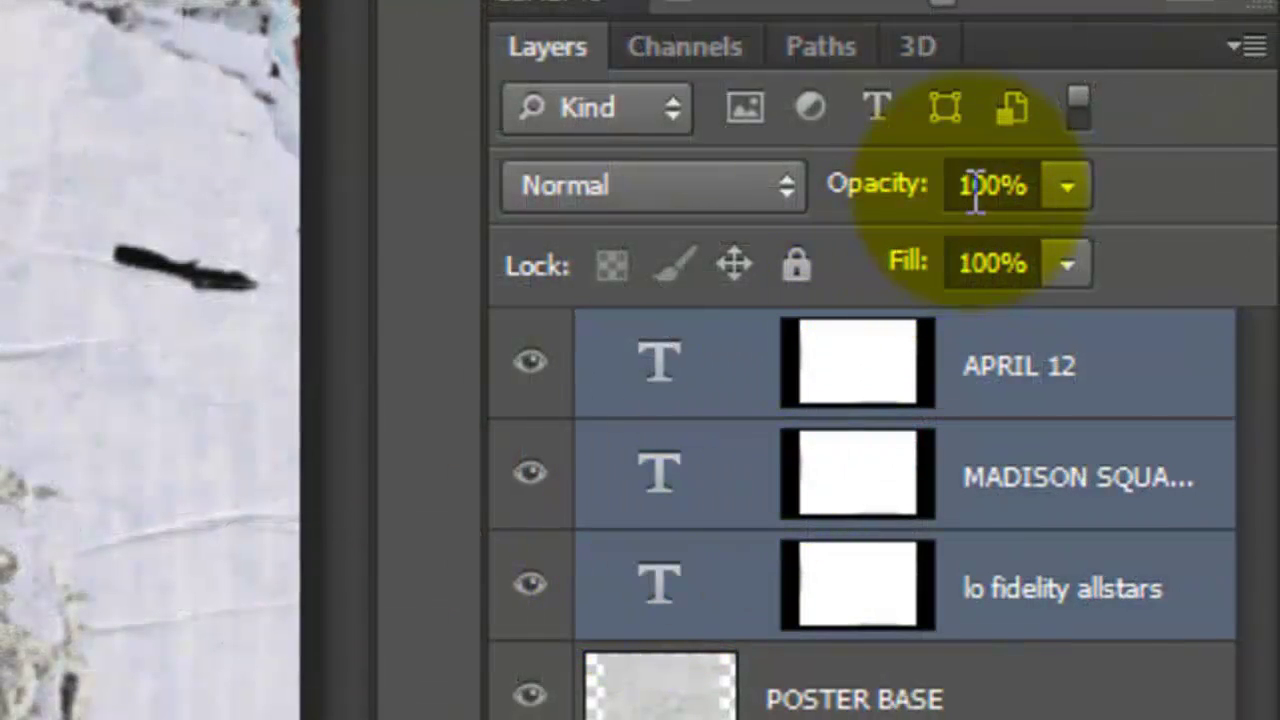
pyautogui.click(1010, 183)
pyautogui.write('80')
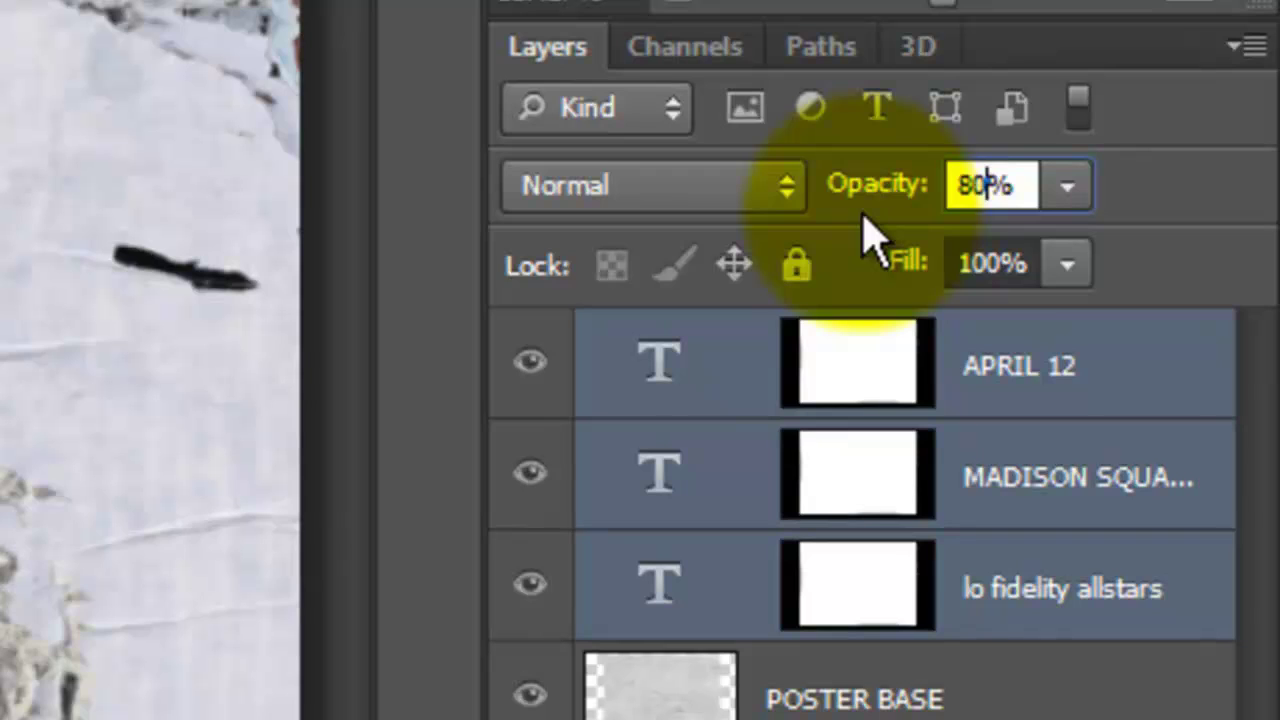
# Step: Group the three text layers and name the group TEXT
pyautogui.hotkey('ctrl', 'g')
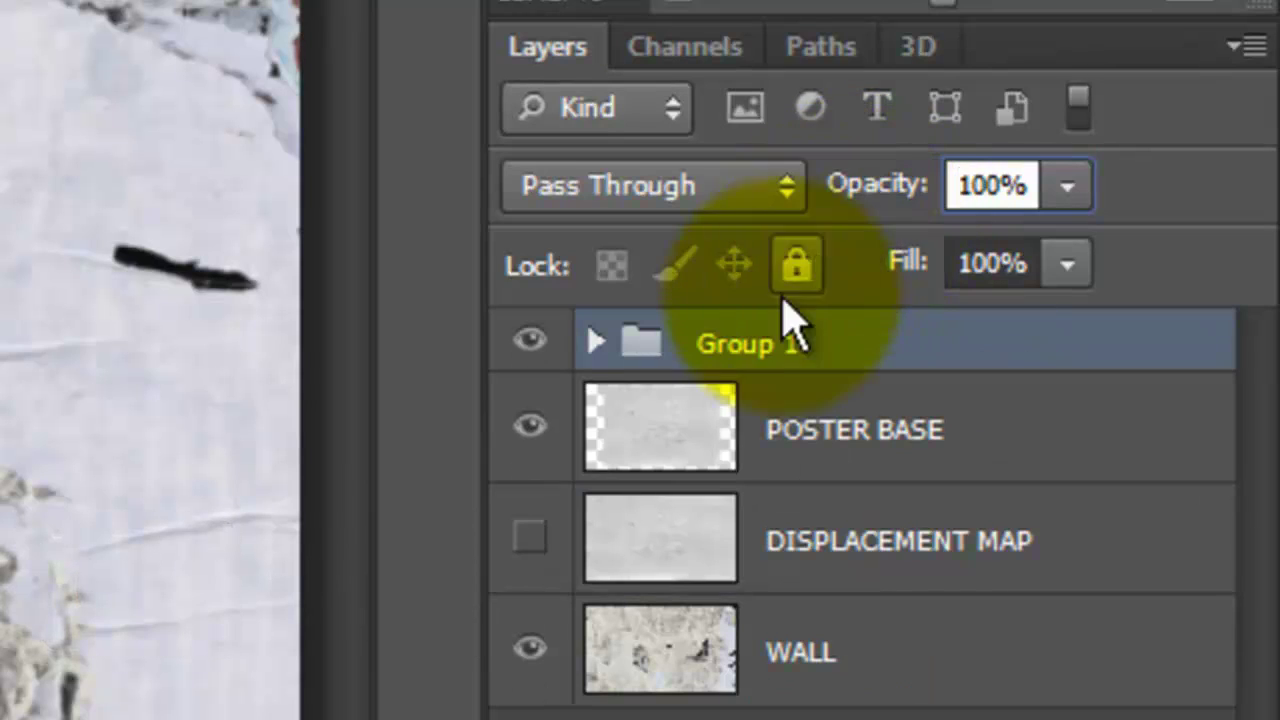
pyautogui.doubleClick(745, 345)
pyautogui.write('TEXT')
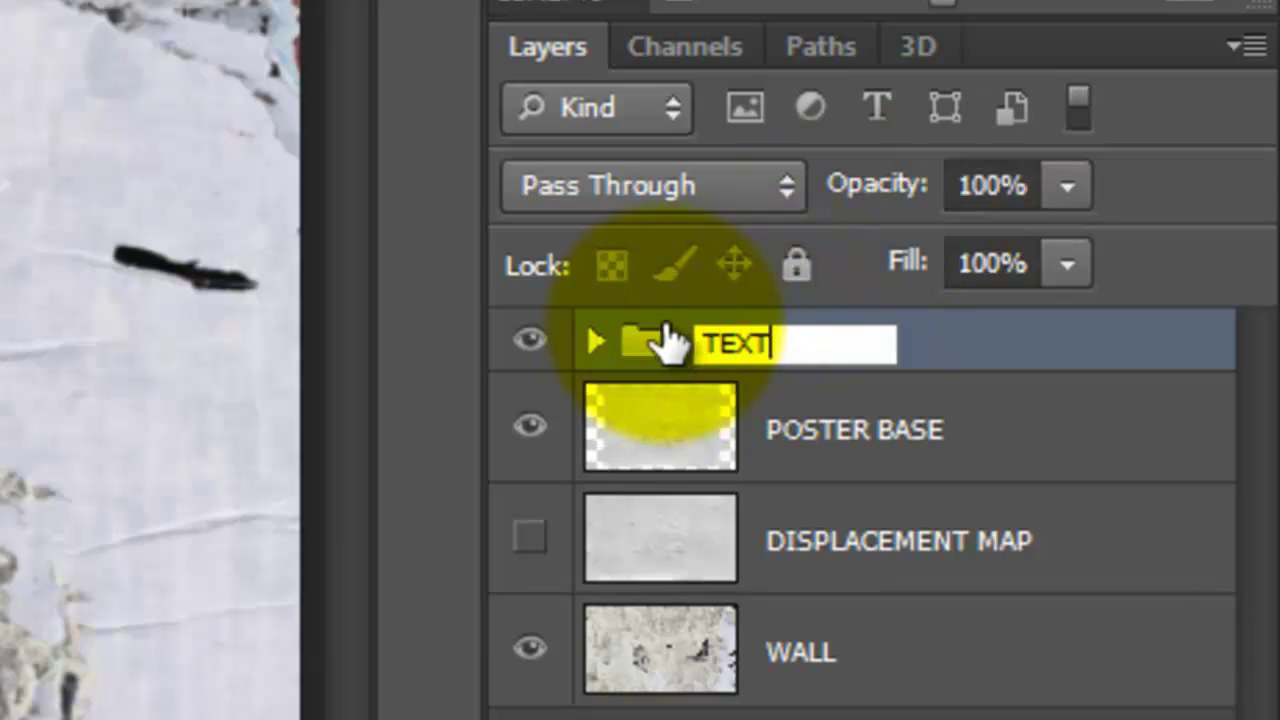
pyautogui.press('Return')
# Step: Set the TEXT group's blend mode to Color Burn and its opacity to 90%
pyautogui.click(715, 190)
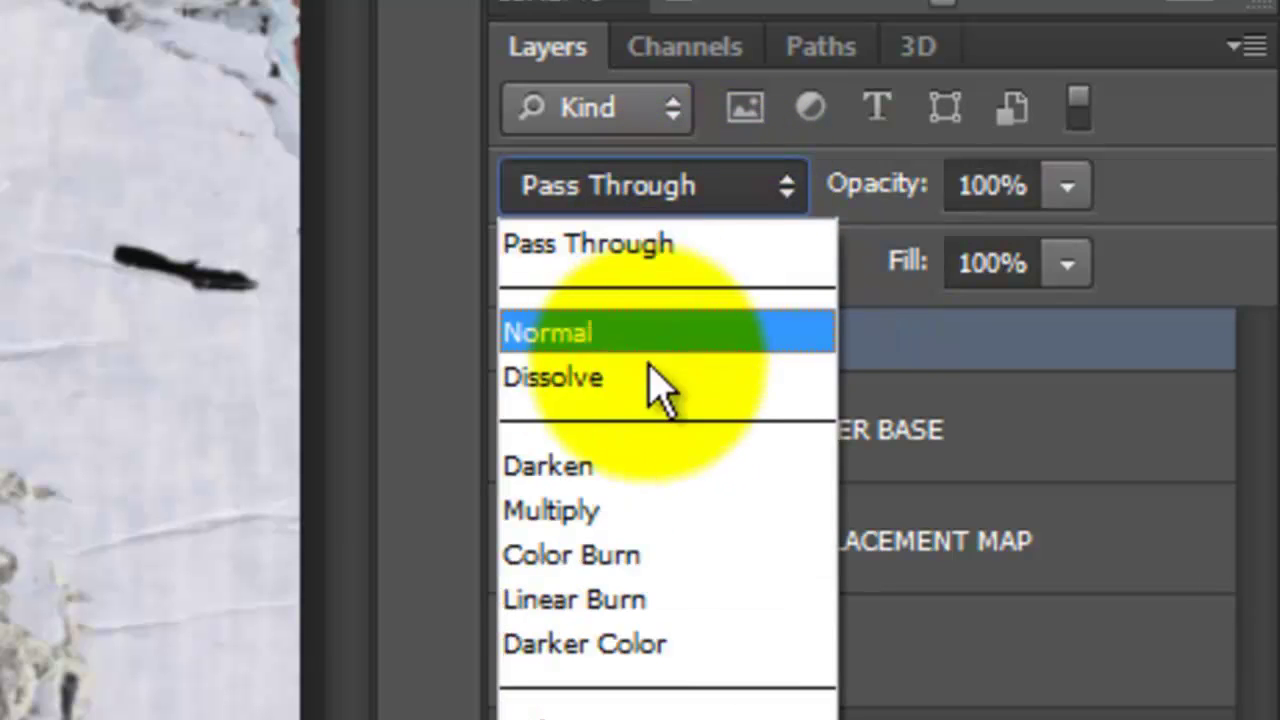
pyautogui.click(618, 552)
pyautogui.click(1004, 187)
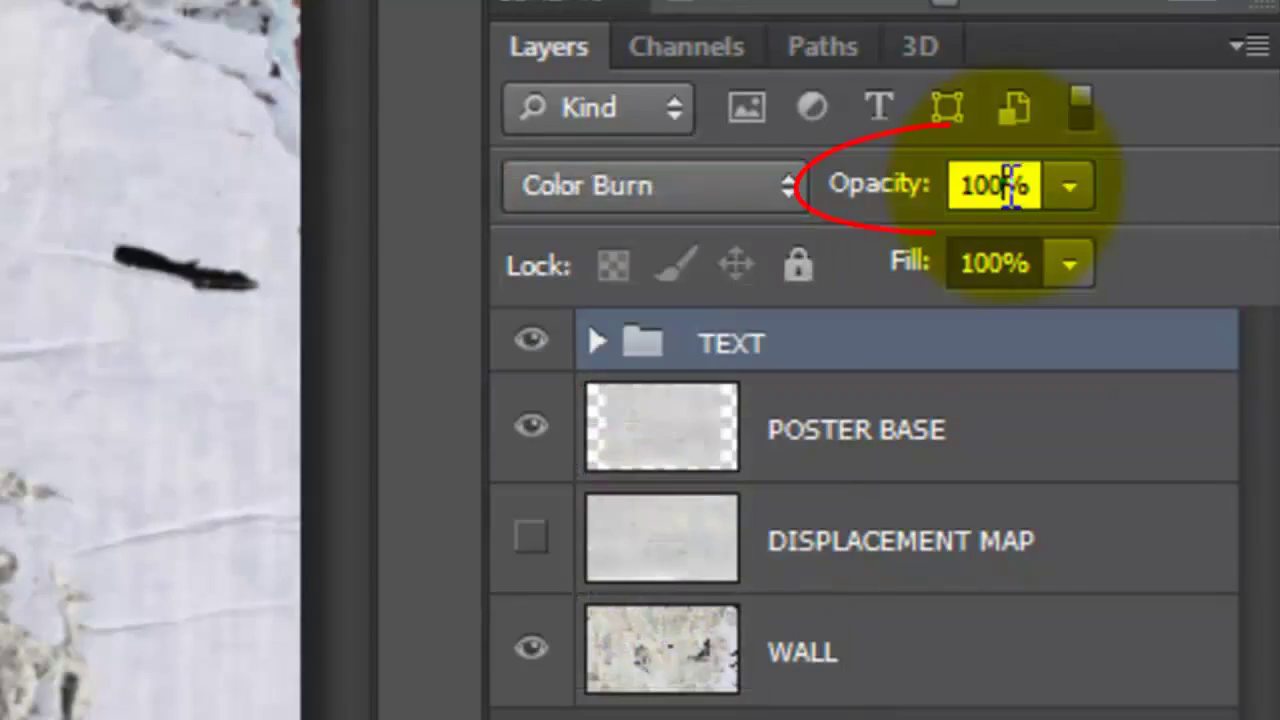
pyautogui.write('90')
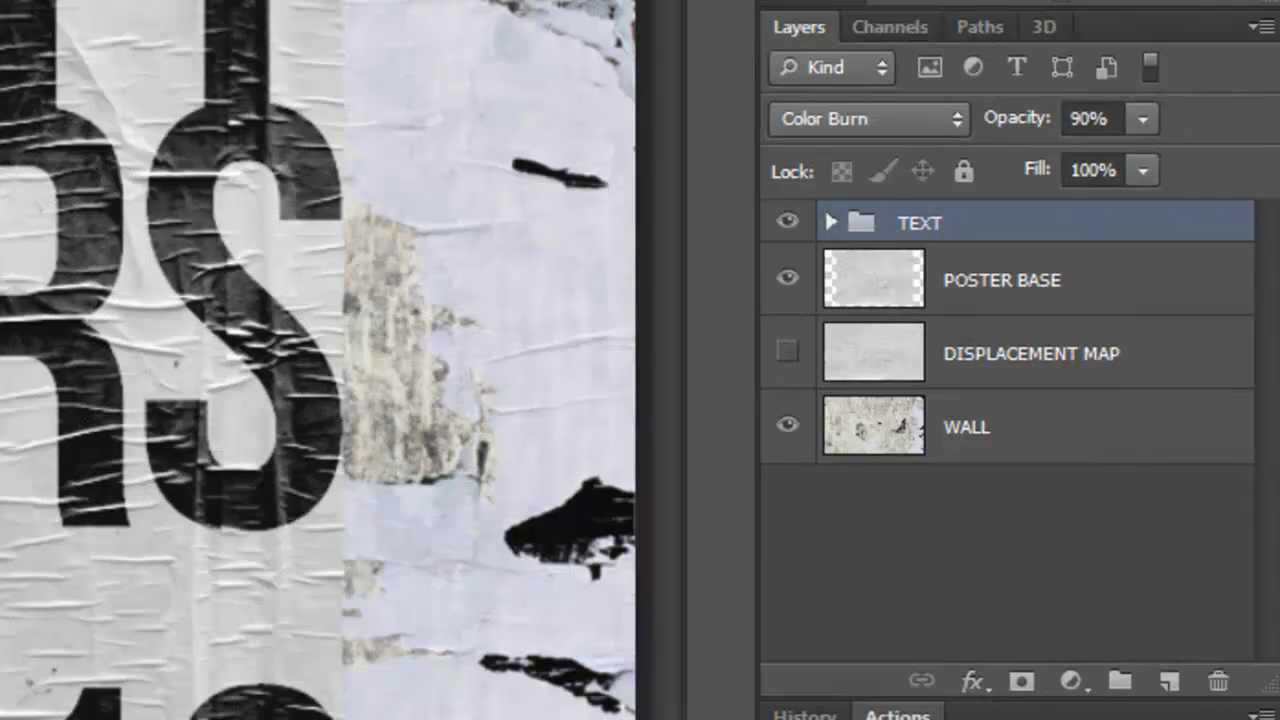
# Step: Stamp the visible layers into a merged layer and copy the combined shape of all three text layers from it onto a new layer
pyautogui.hotkey('ctrl', 'shift', 'alt', 'e')
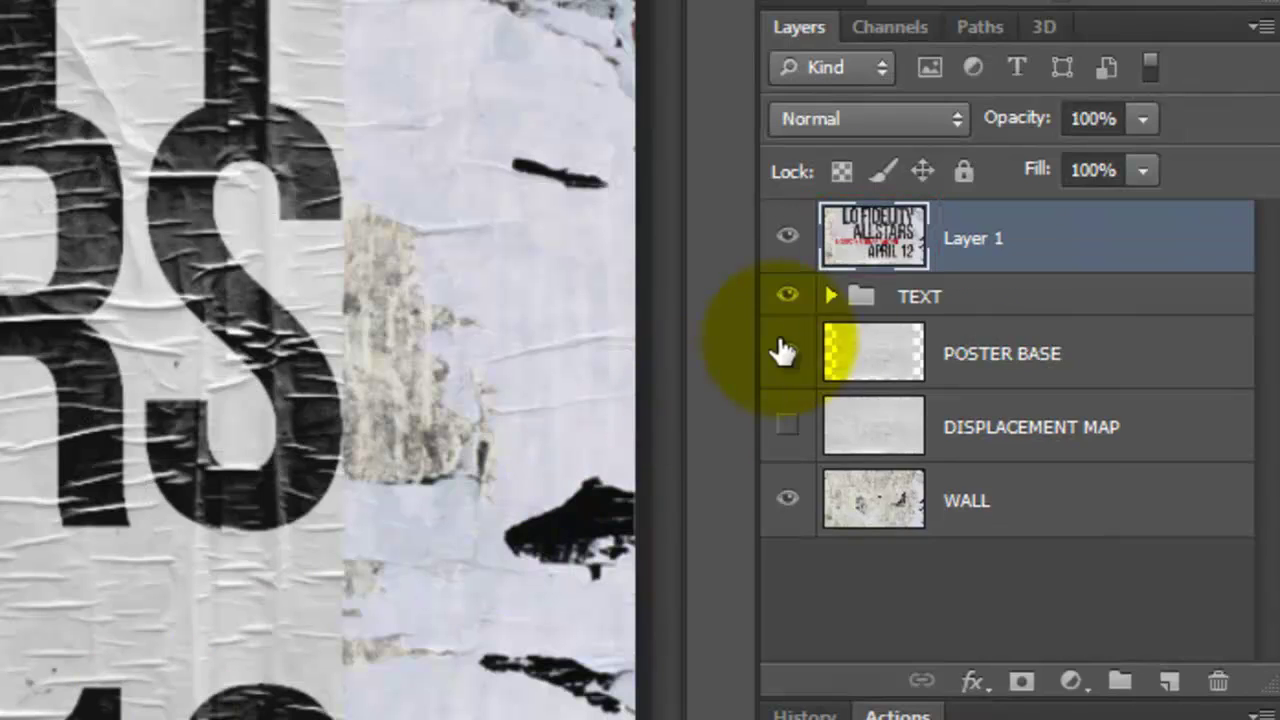
pyautogui.click(831, 297)
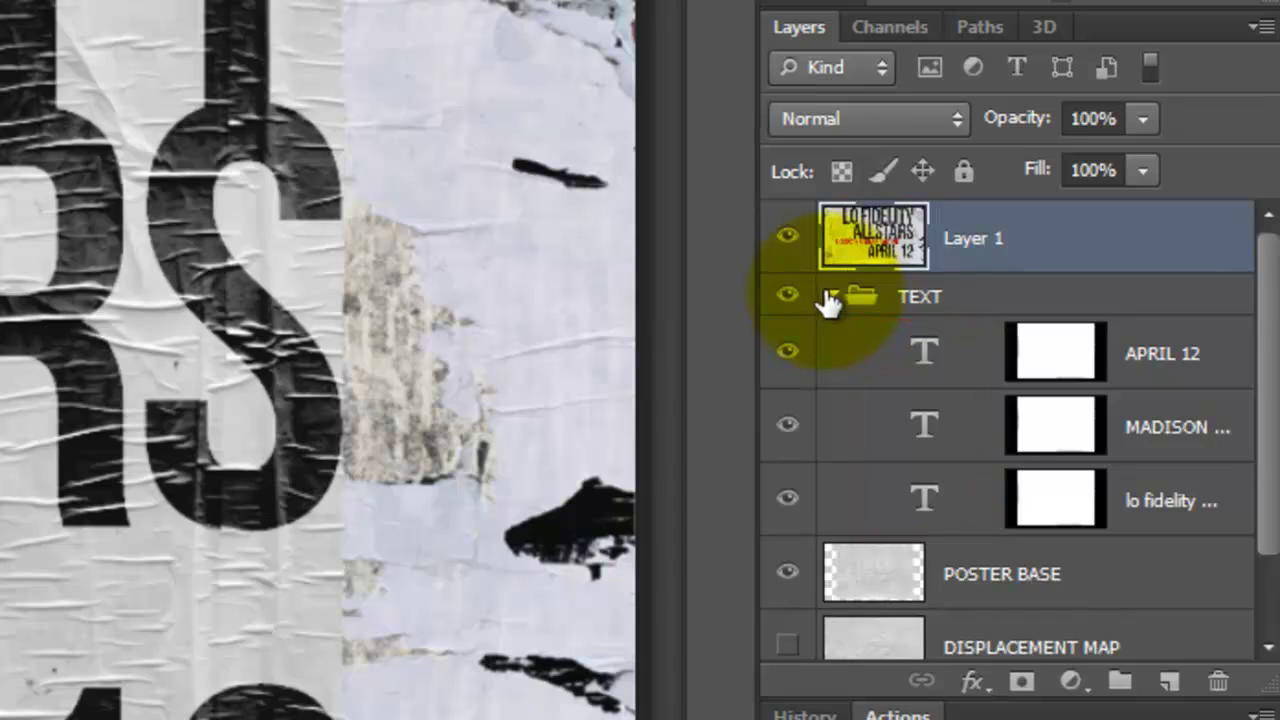
pyautogui.keyDown('ctrl'); pyautogui.click(913, 358); pyautogui.keyUp('ctrl')
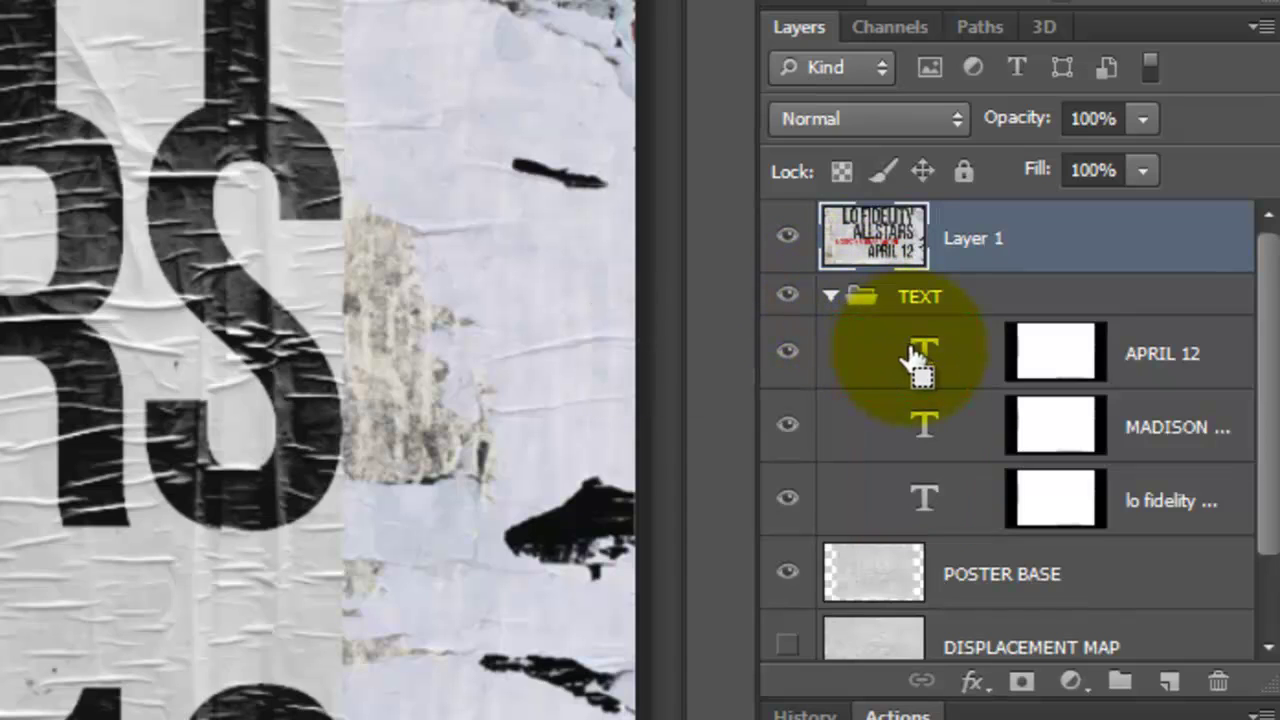
pyautogui.press('shift')
pyautogui.keyDown('ctrl'); pyautogui.keyDown('shift'); pyautogui.click(913, 423); pyautogui.keyUp('shift'); pyautogui.keyUp('ctrl')
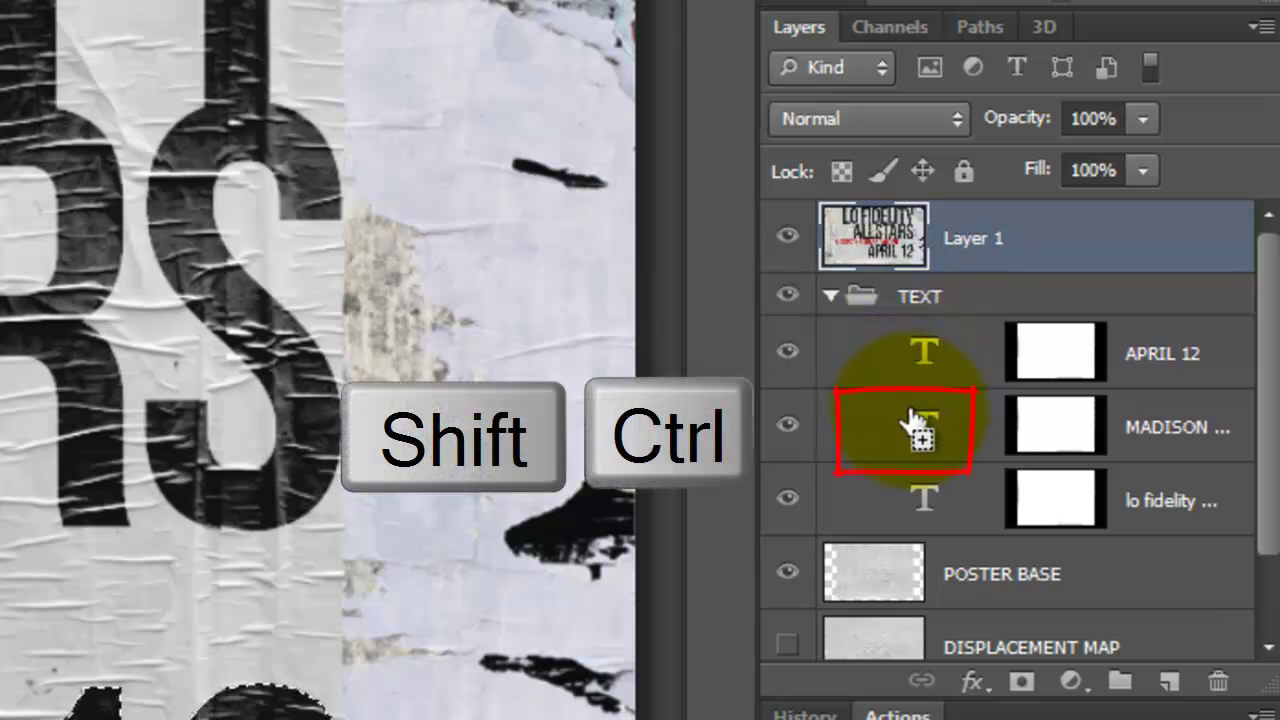
pyautogui.keyDown('ctrl'); pyautogui.keyDown('shift'); pyautogui.click(923, 500); pyautogui.keyUp('shift'); pyautogui.keyUp('ctrl')
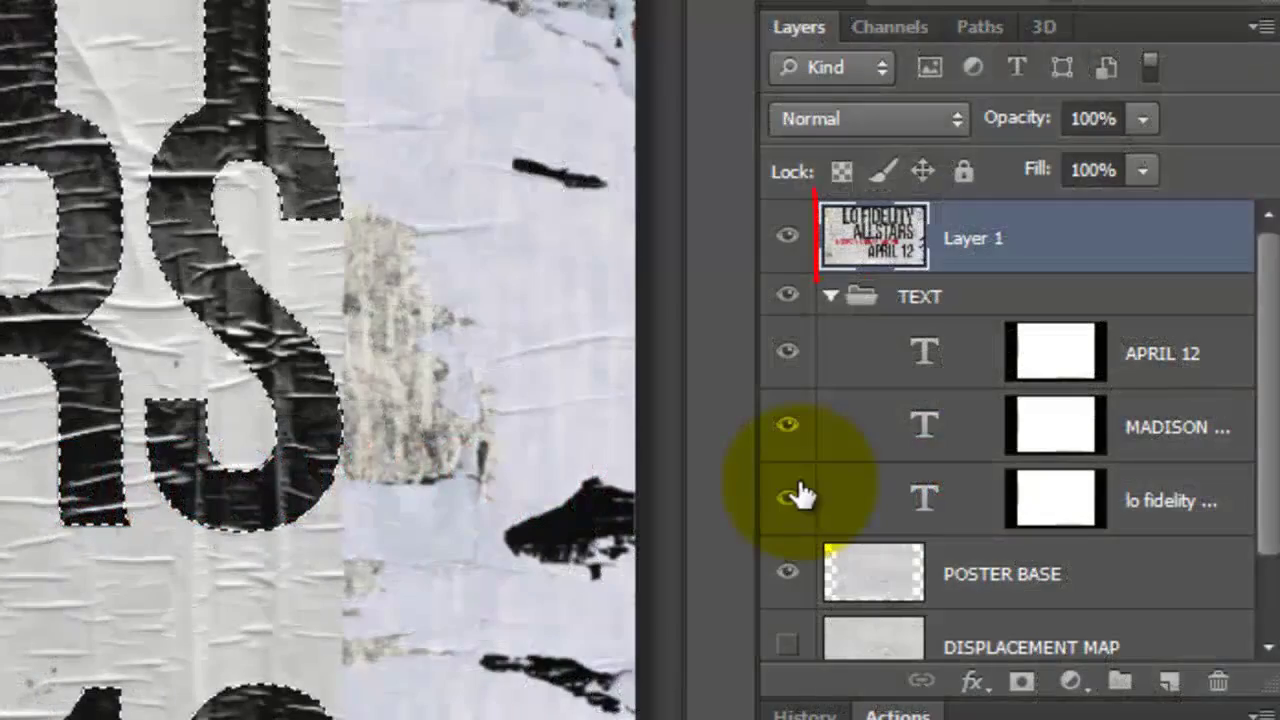
pyautogui.hotkey('ctrl', 'j')
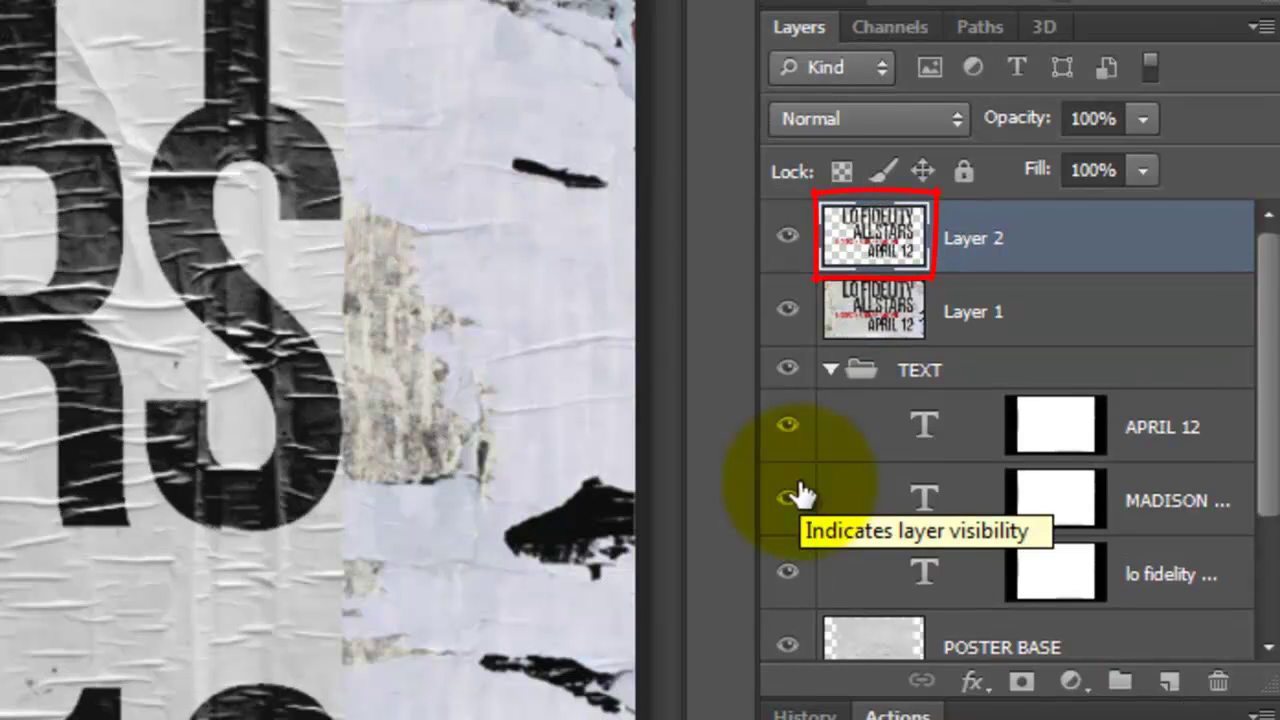
# Step: Collapse the TEXT group and delete the merged composite layer above it
pyautogui.click(830, 372)
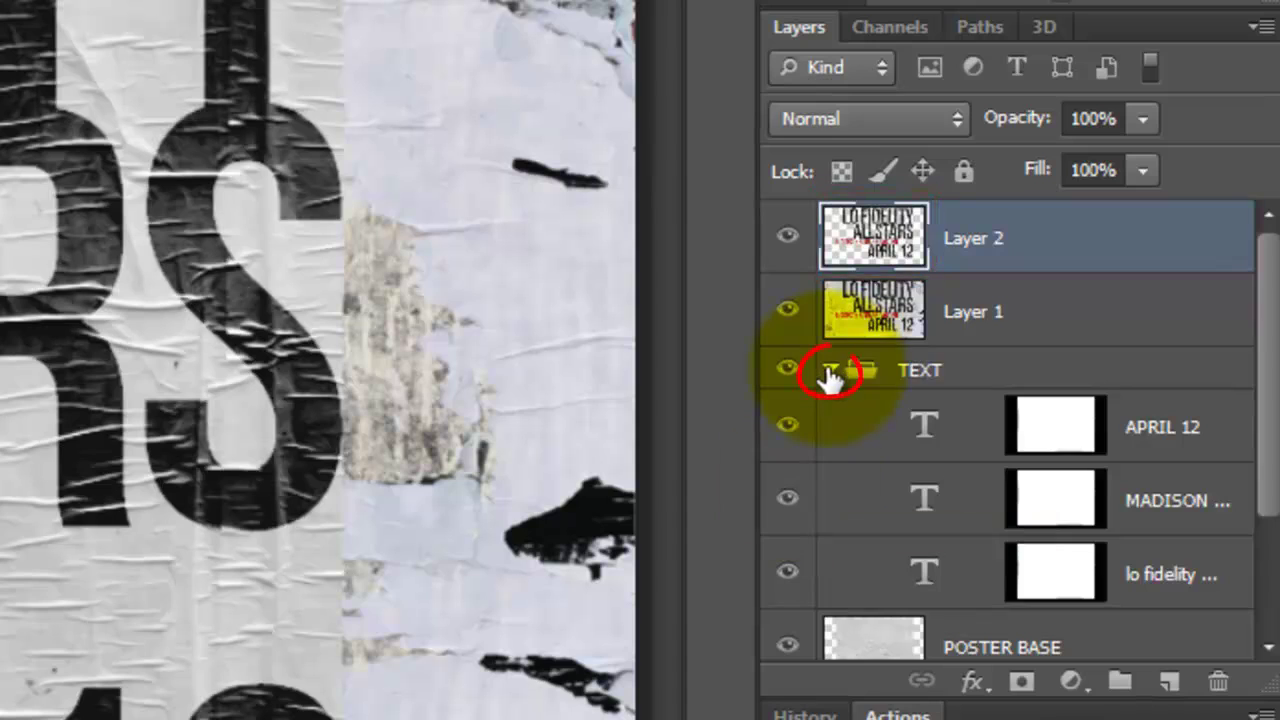
pyautogui.click(872, 315)
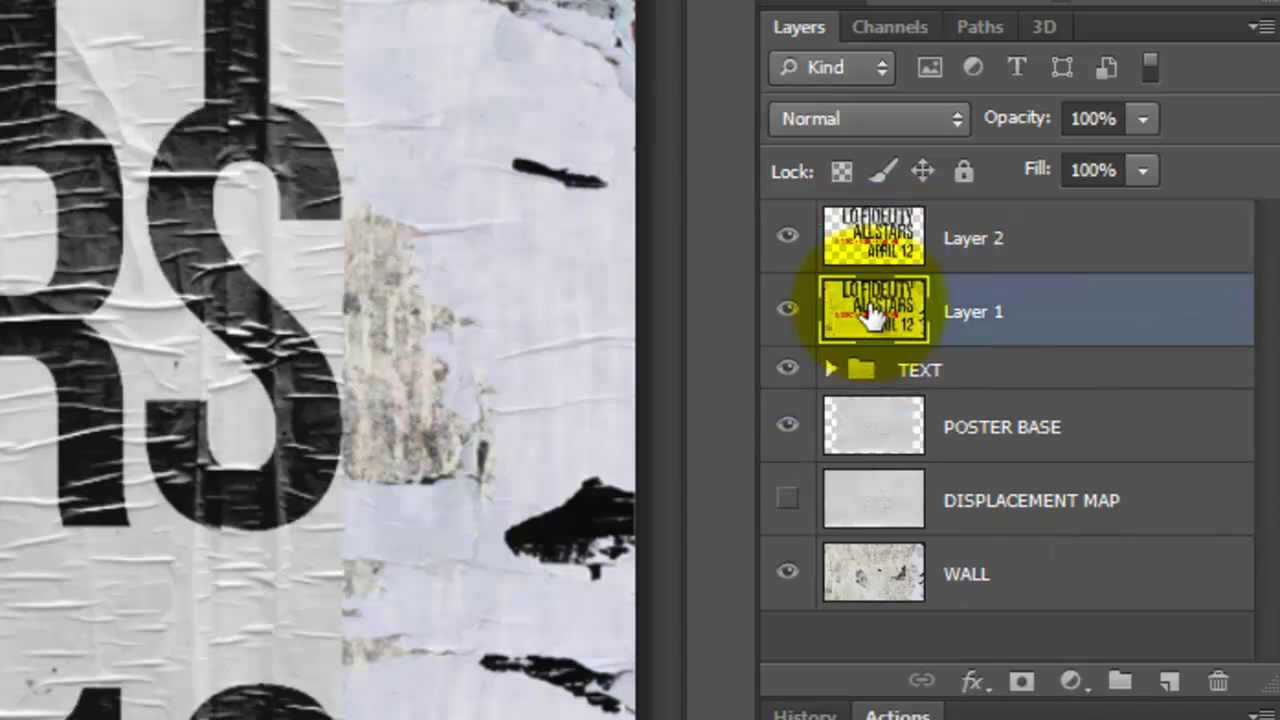
pyautogui.moveTo(872, 312); pyautogui.dragTo(1222, 688)
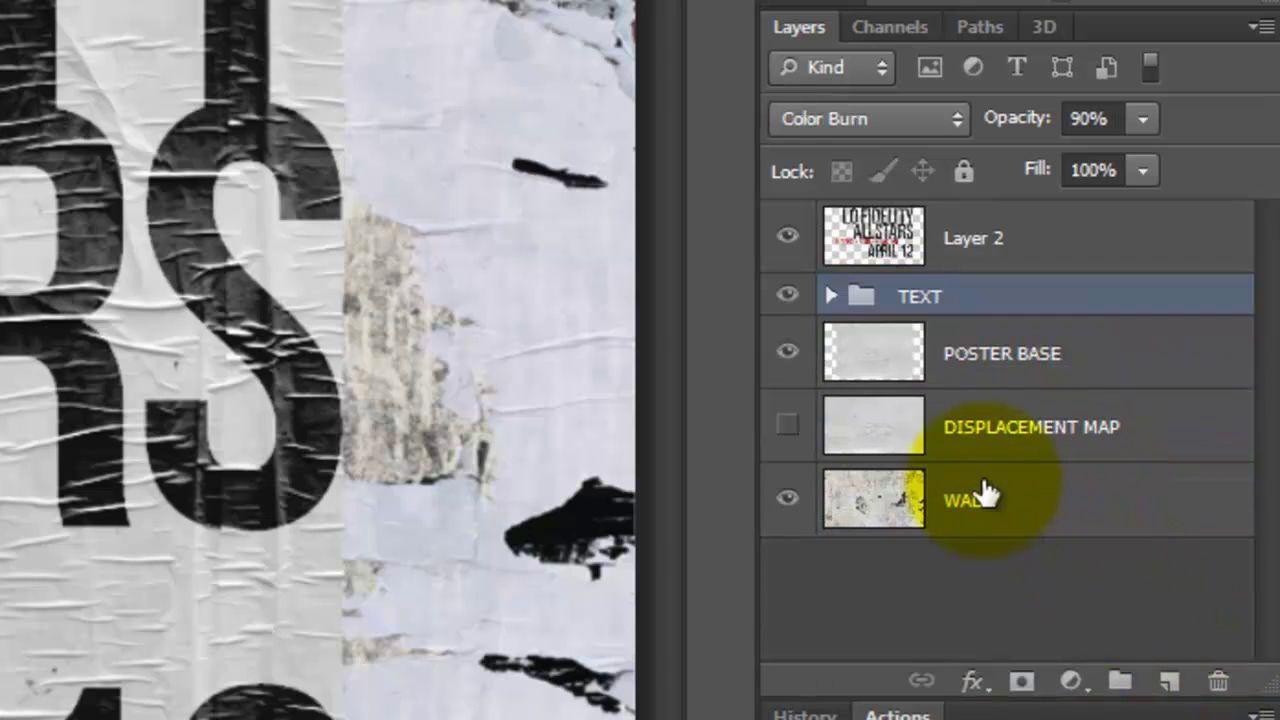
# Step: Make the DISPLACEMENT MAP layer visible and apply a Gaussian Blur with a 2.0-pixel radius to it
pyautogui.click(860, 435)
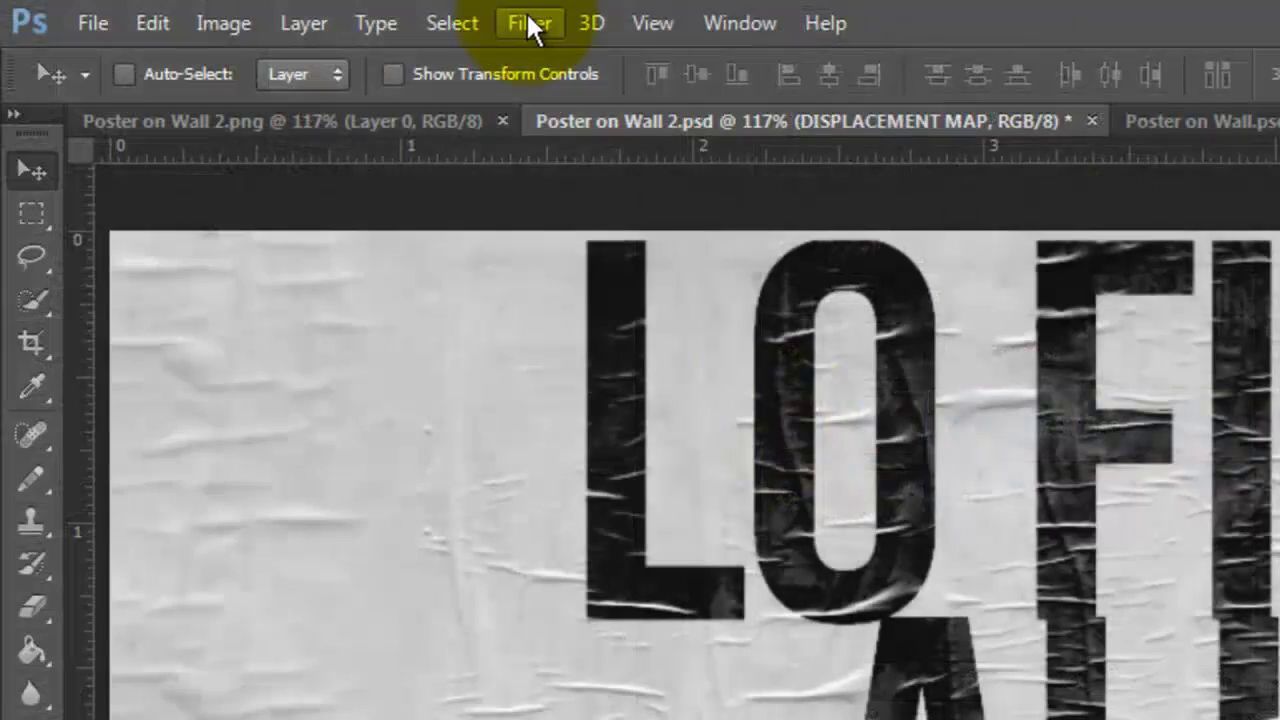
pyautogui.click(530, 27)
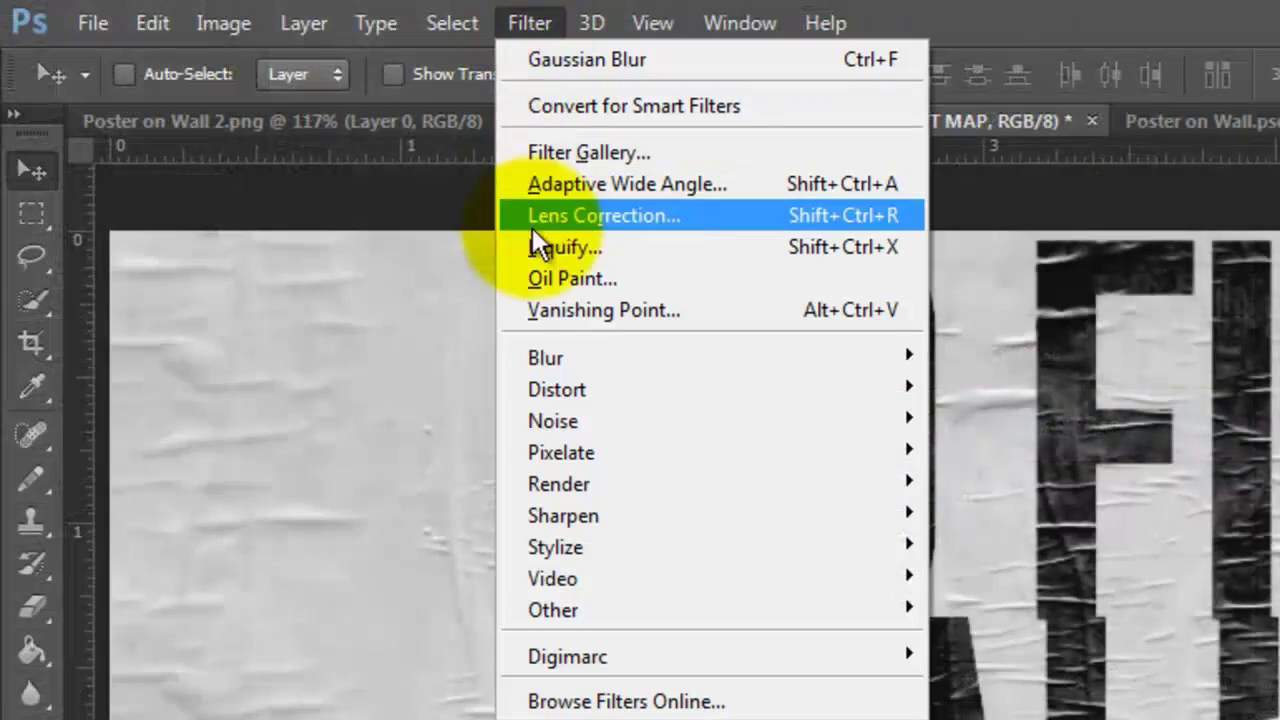
pyautogui.moveTo(545, 357)
pyautogui.click(367, 590)
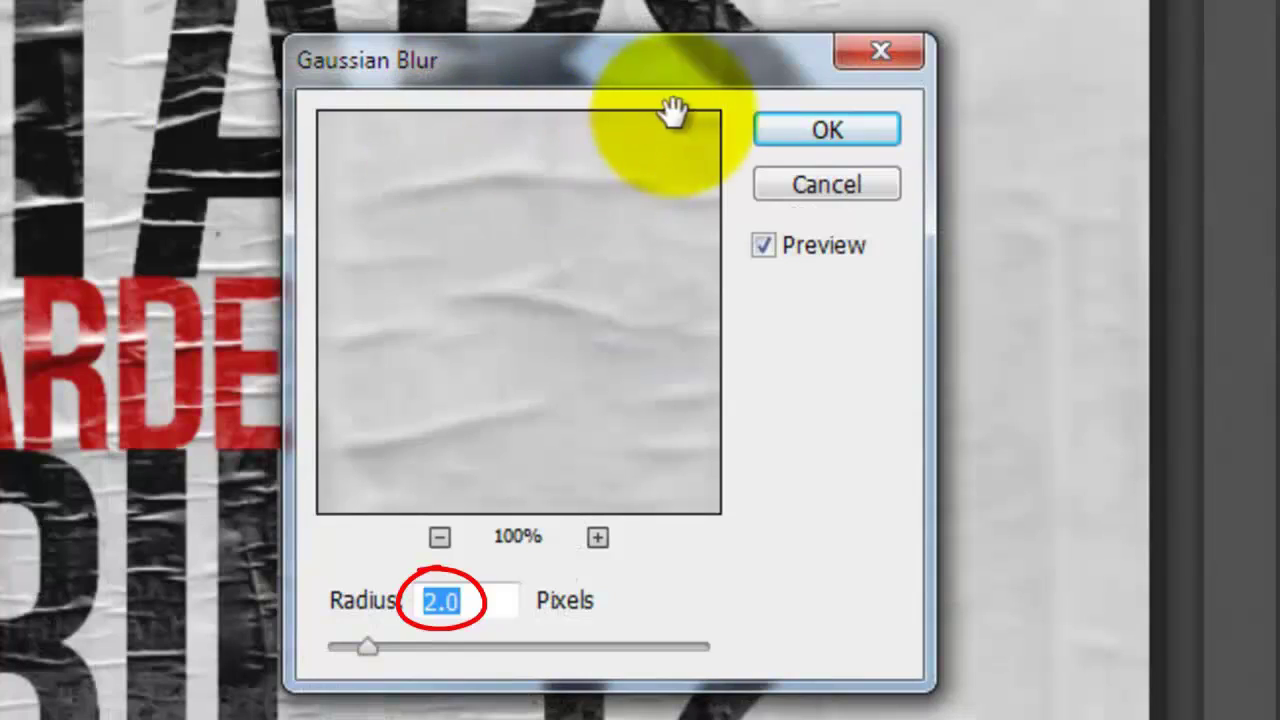
pyautogui.click(808, 130)
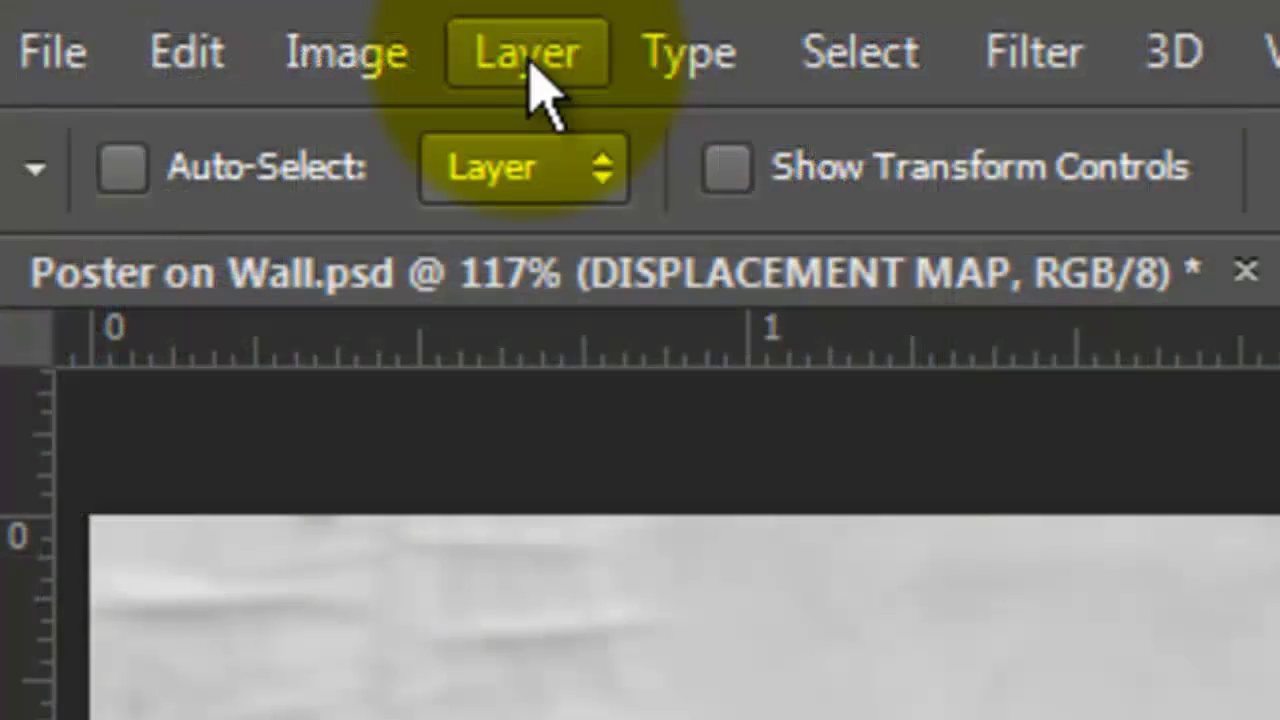
# Step: Duplicate the DISPLACEMENT MAP layer into a new document named DISPLACEMENT MAP
pyautogui.click(535, 62)
pyautogui.click(548, 210)
pyautogui.click(660, 428)
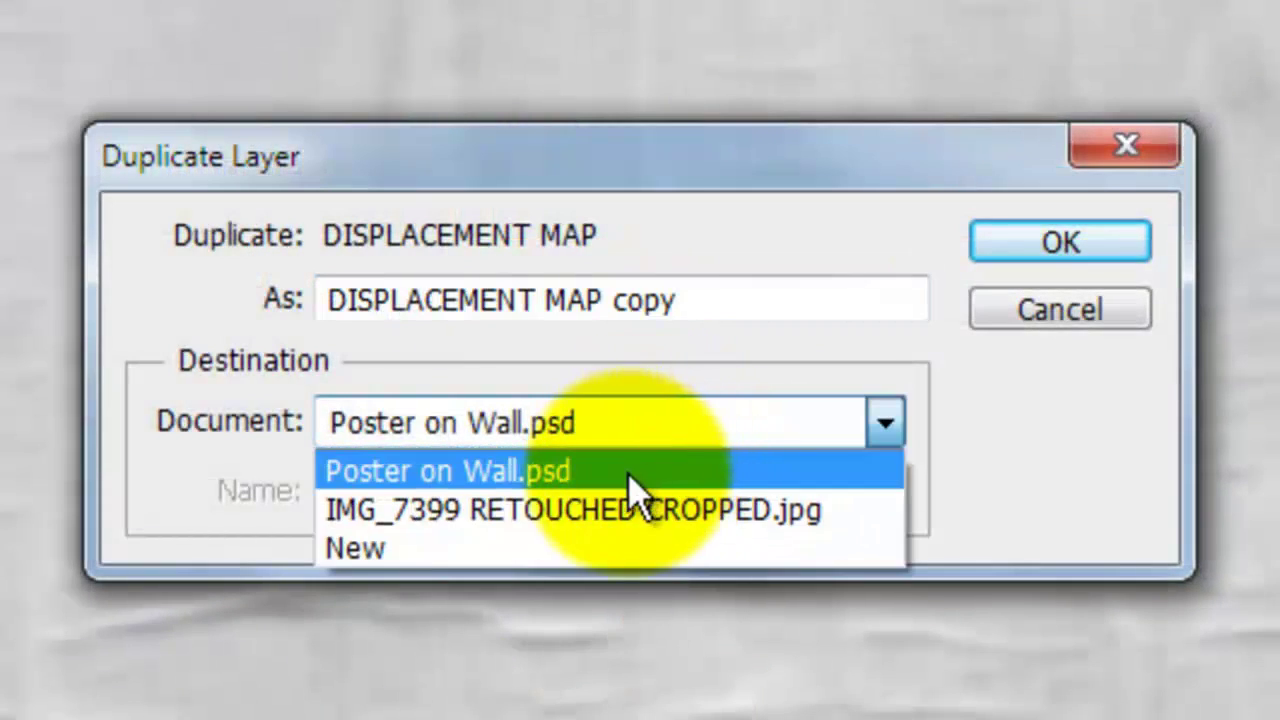
pyautogui.click(575, 548)
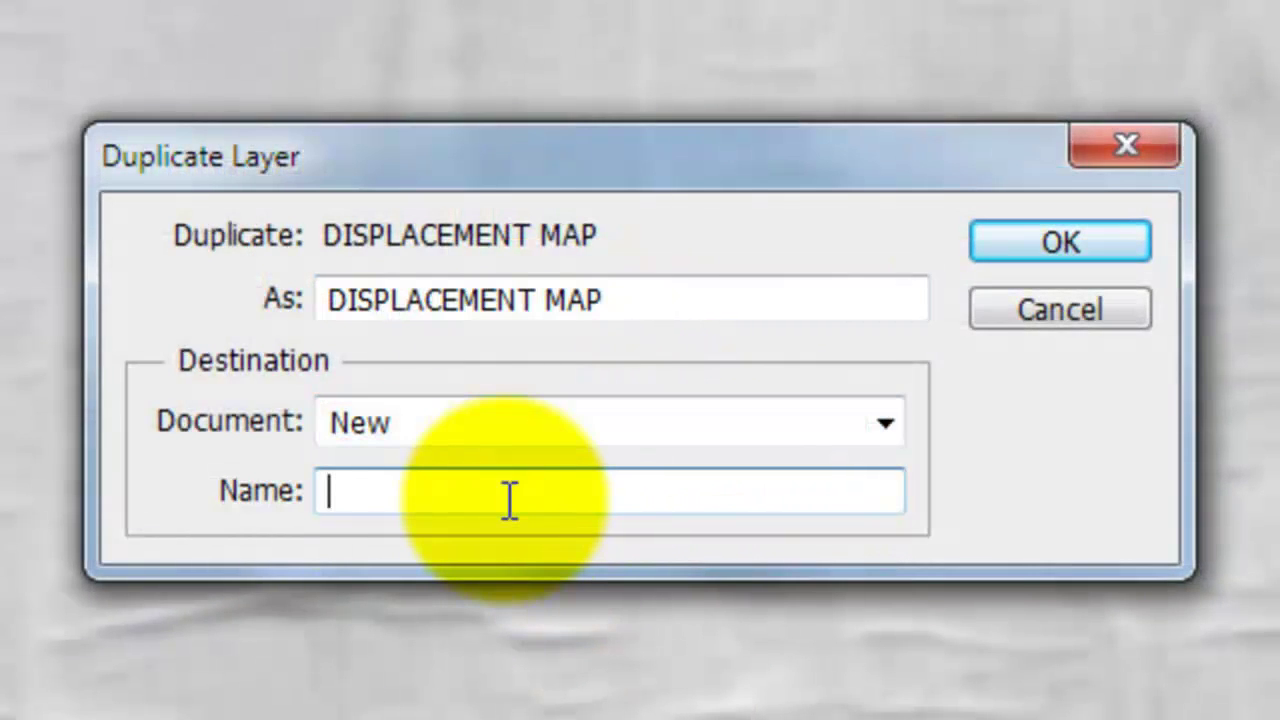
pyautogui.write('PLACEMENT MAP')
pyautogui.click(1060, 243)
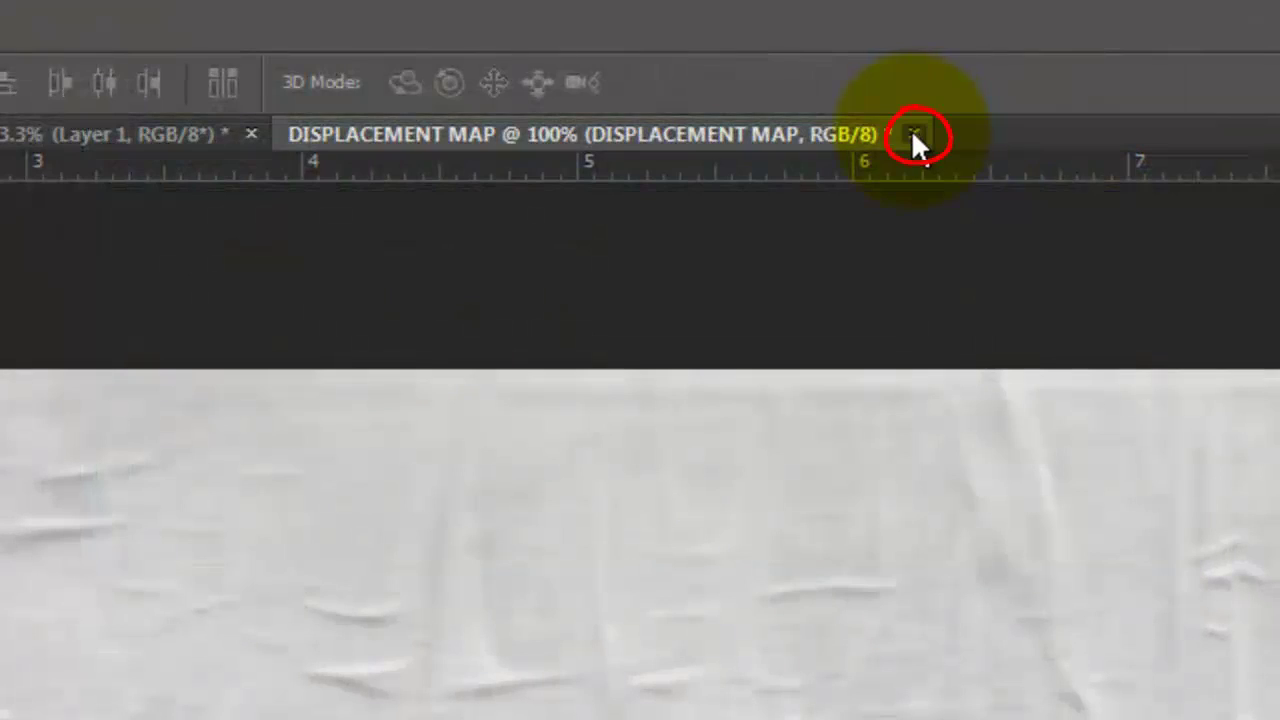
# Step: Close the new DISPLACEMENT MAP document, saving it as a file
pyautogui.click(913, 133)
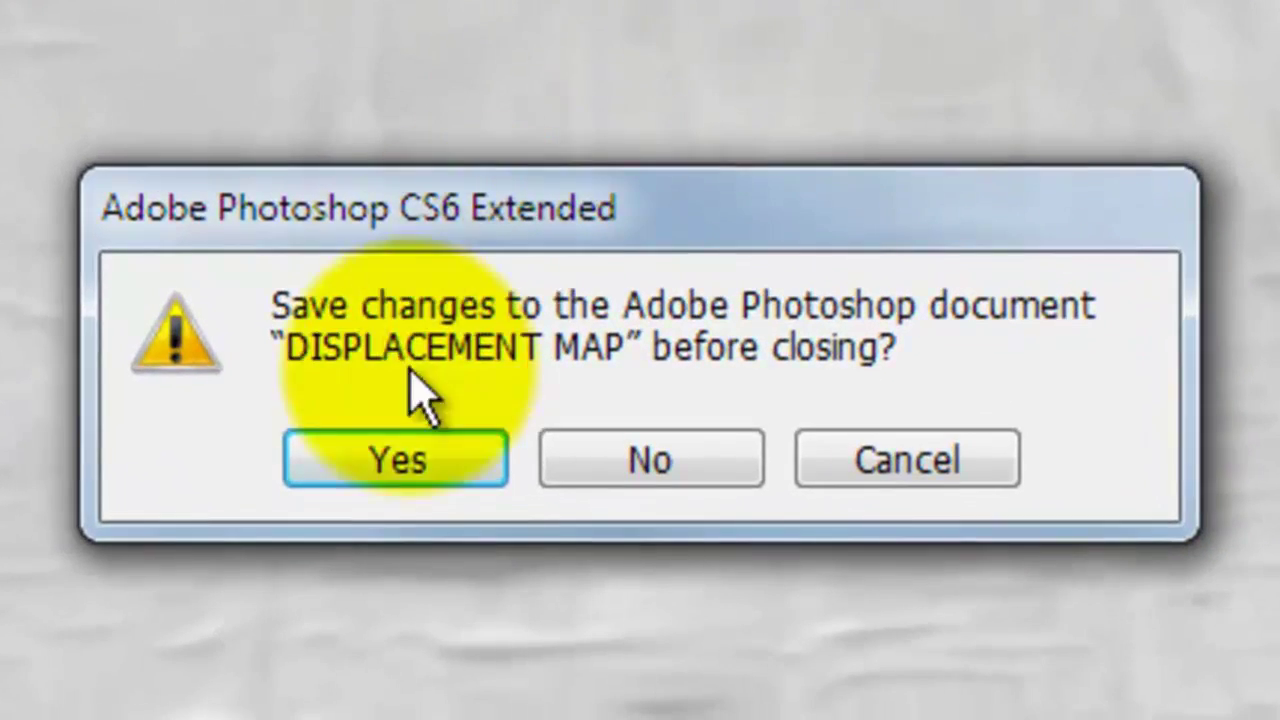
pyautogui.click(403, 478)
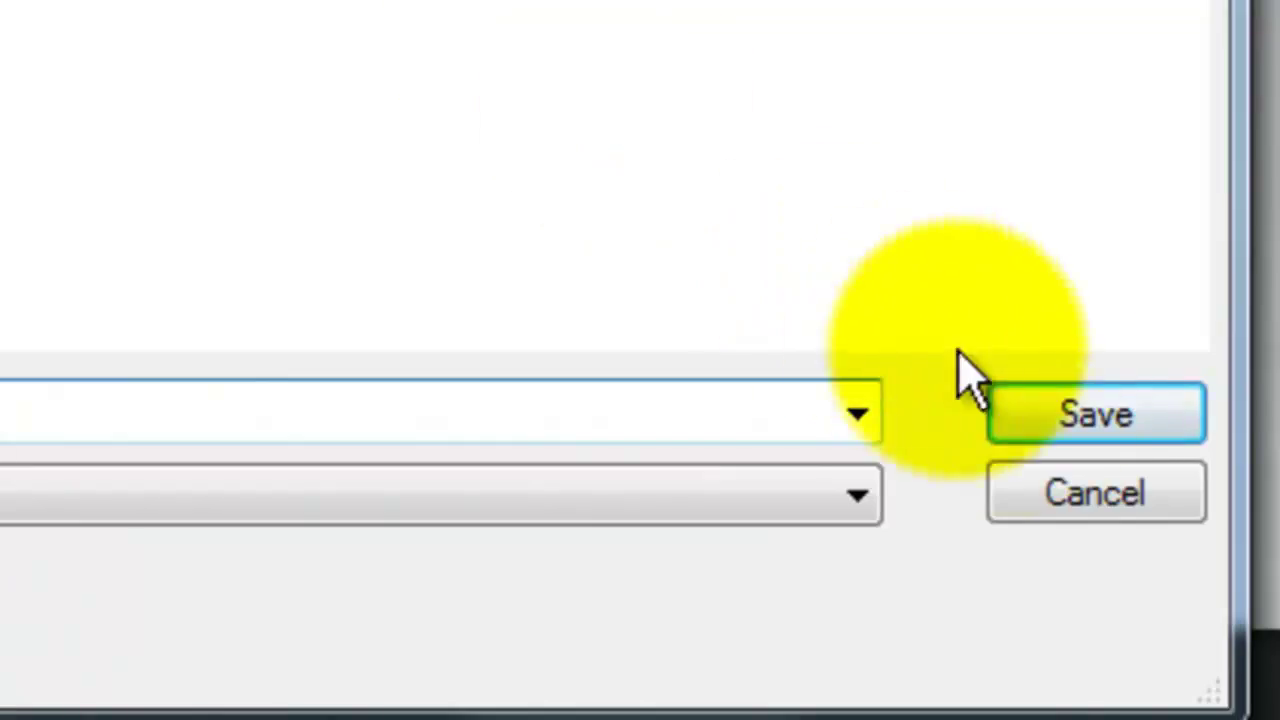
pyautogui.click(1066, 427)
pyautogui.click(1095, 252)
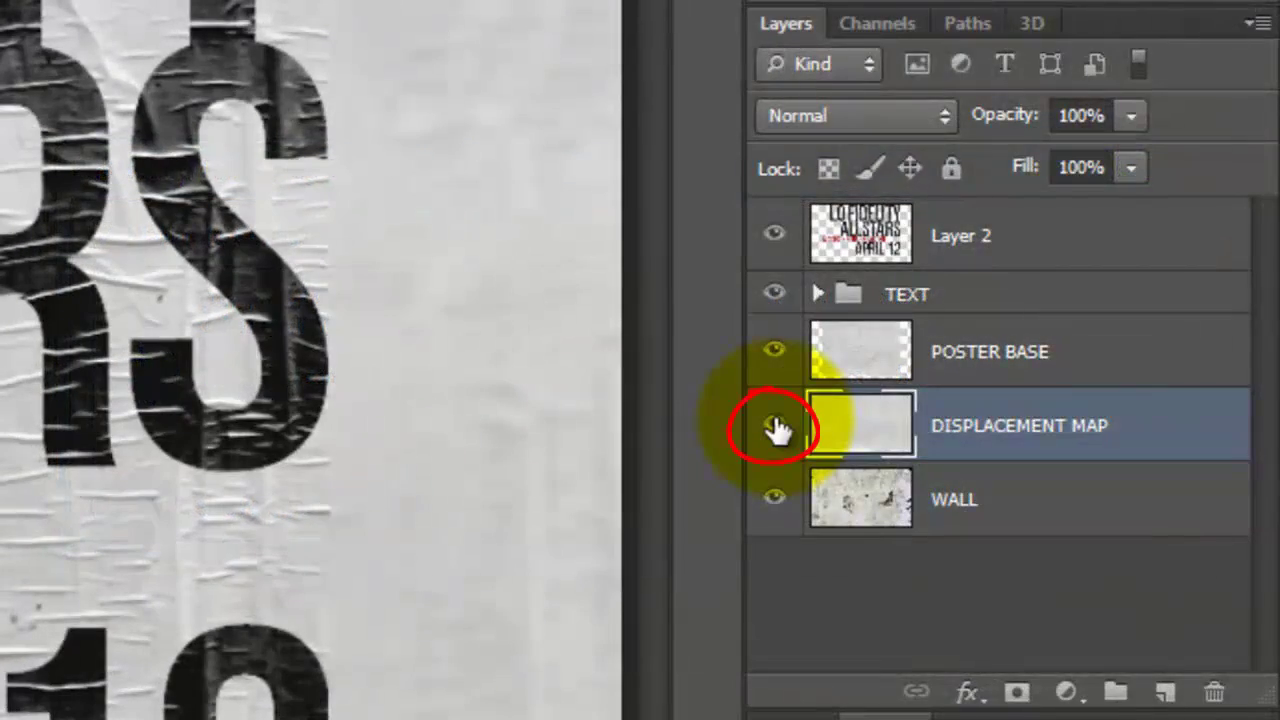
# Step: Hide the DISPLACEMENT MAP layer and TEXT group, and displace Layer 2 with the DISPLACEMENT MAP file at scale 5, repeating edge pixels
pyautogui.click(775, 426)
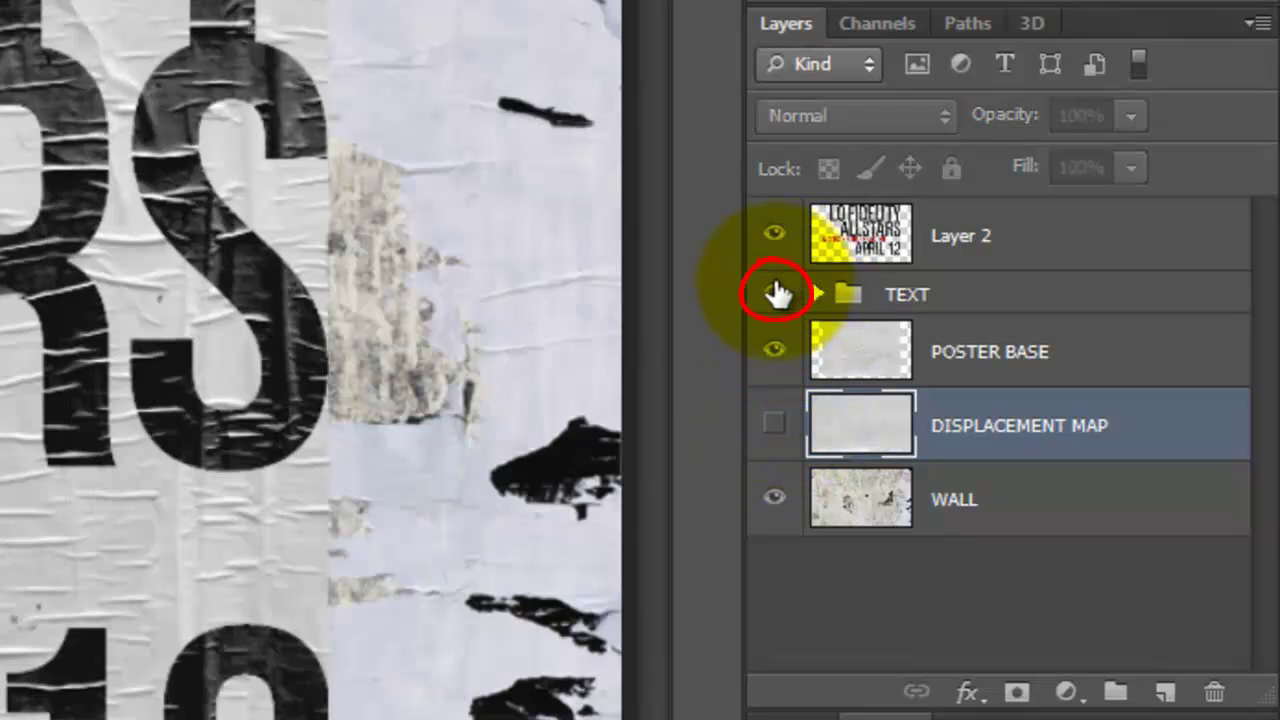
pyautogui.click(858, 232)
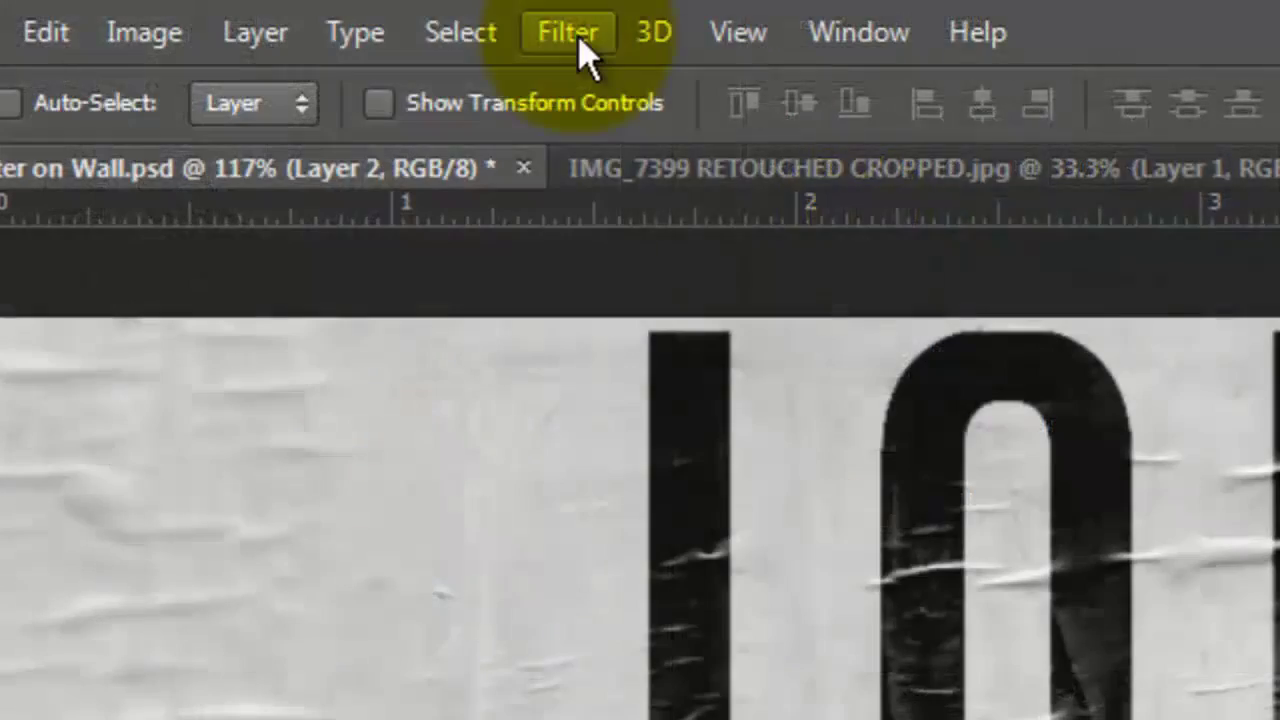
pyautogui.click(584, 42)
pyautogui.moveTo(638, 538)
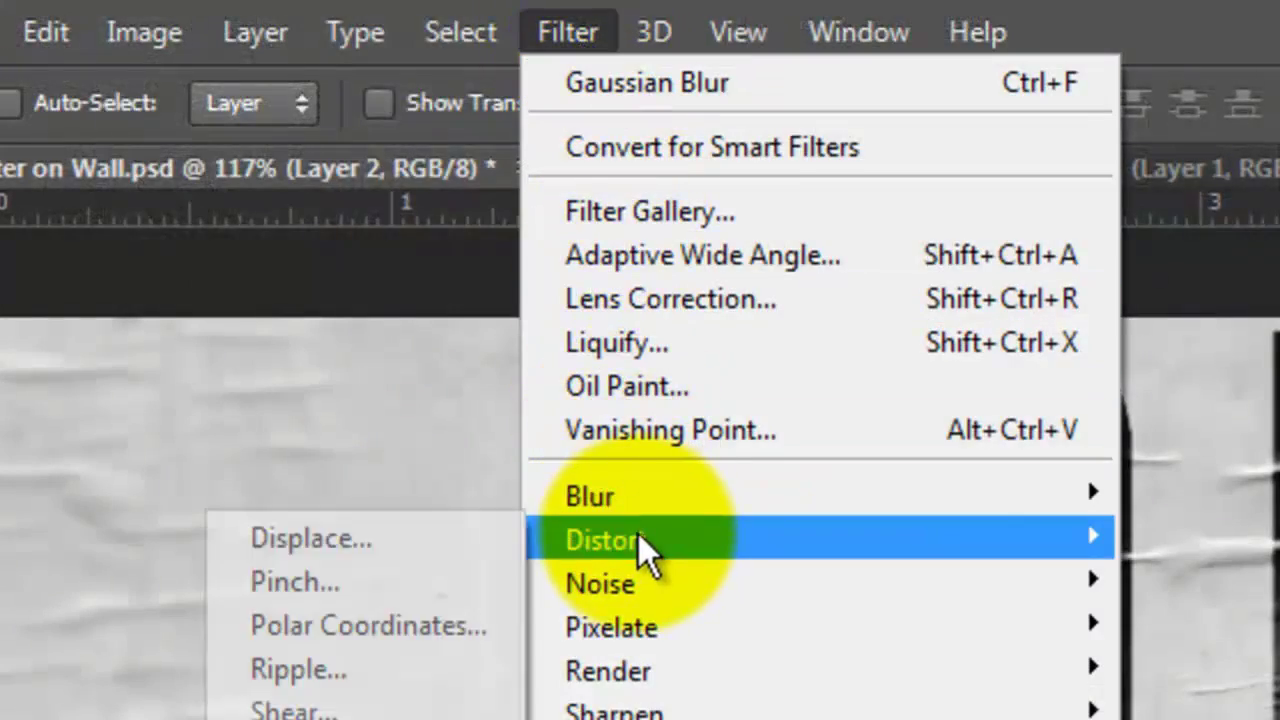
pyautogui.click(340, 532)
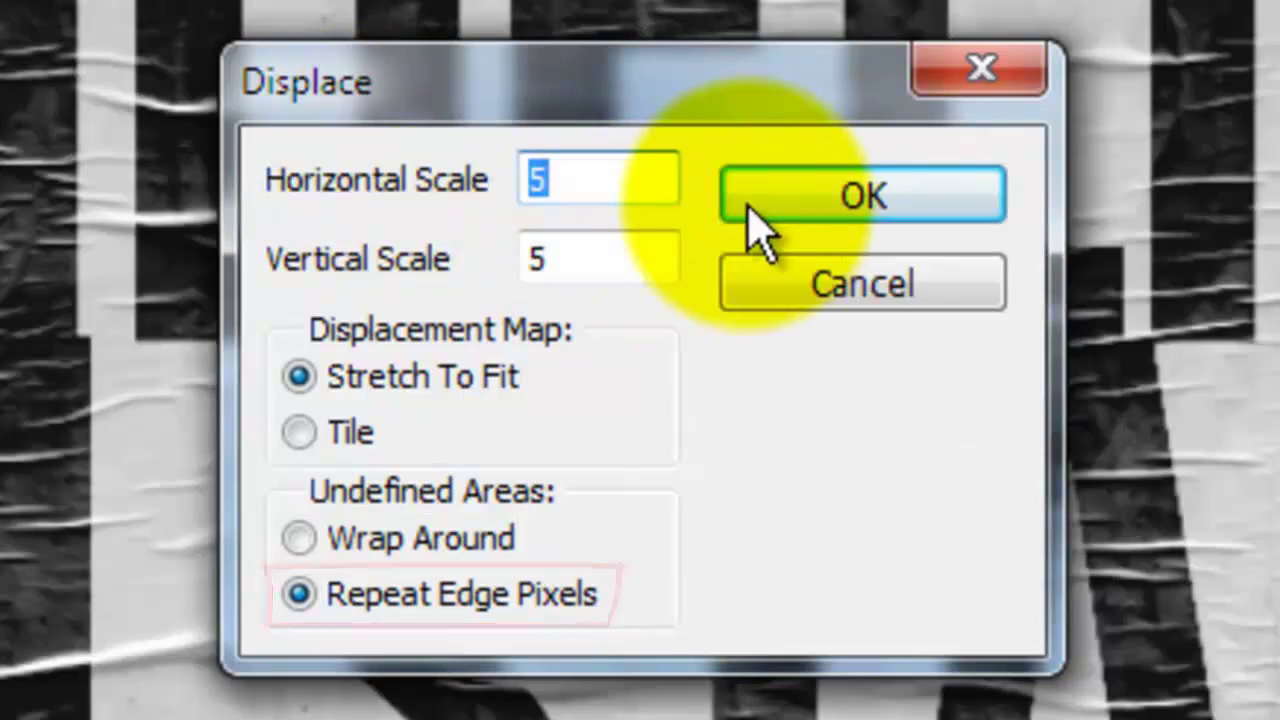
pyautogui.click(792, 195)
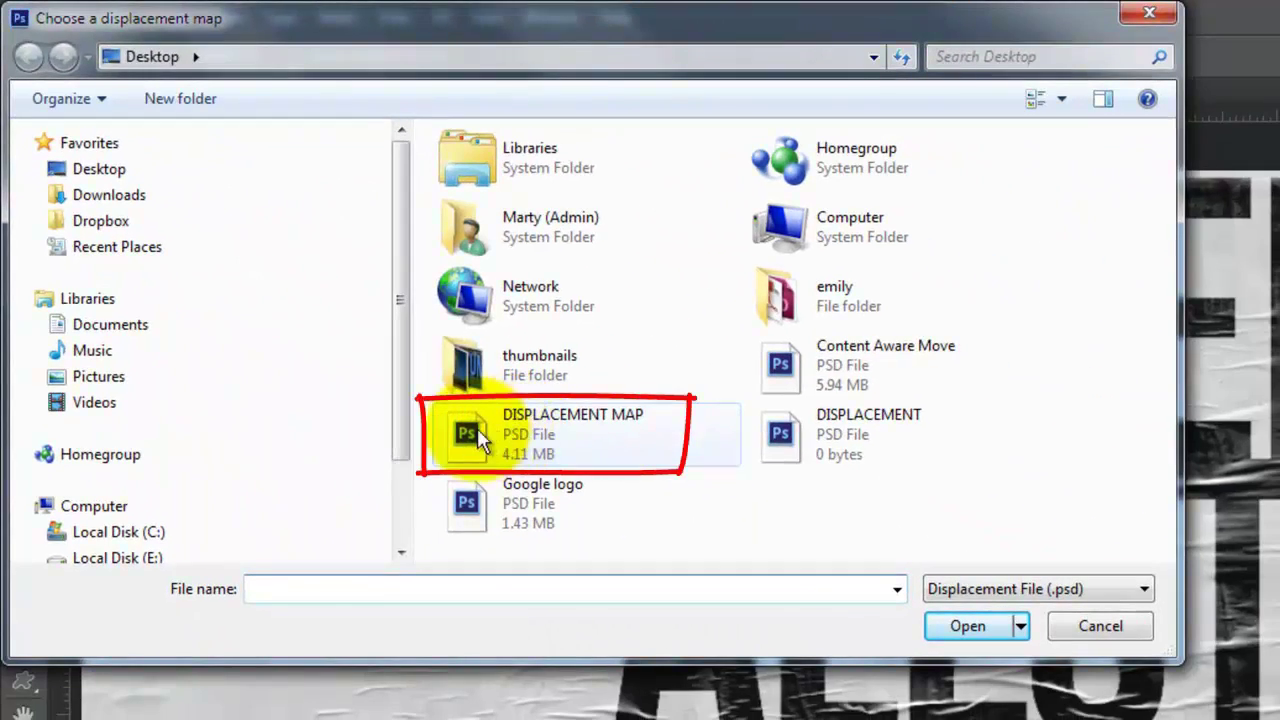
pyautogui.click(470, 430)
pyautogui.click(954, 623)
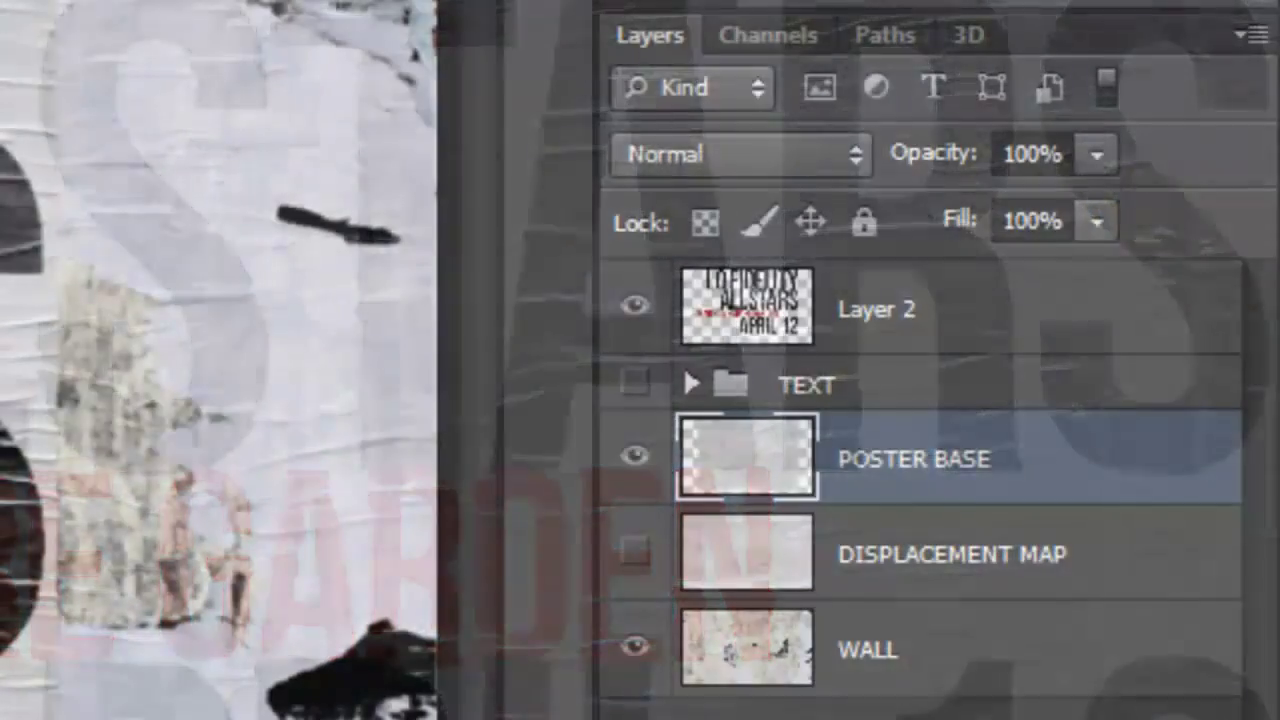
# Step: Move the POSTER BASE layer above the TEXT group and select it together with Layer 2
pyautogui.moveTo(749, 460); pyautogui.dragTo(775, 357)
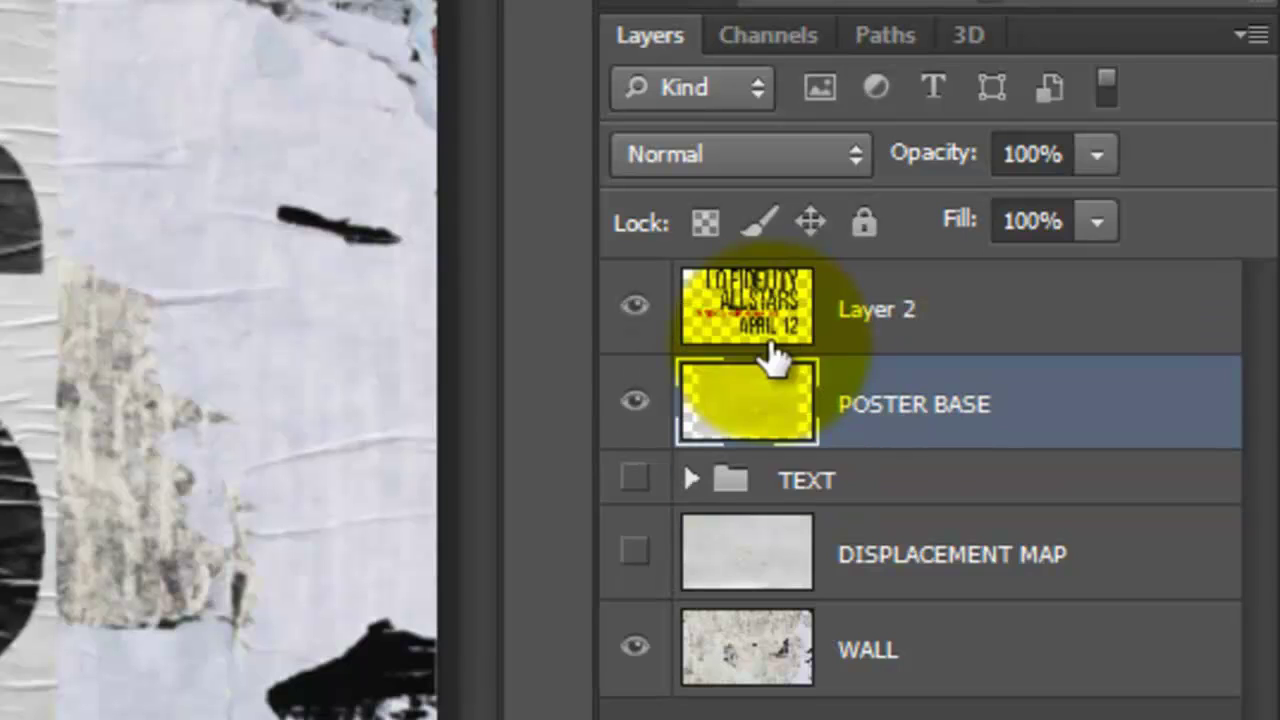
pyautogui.press('shift')
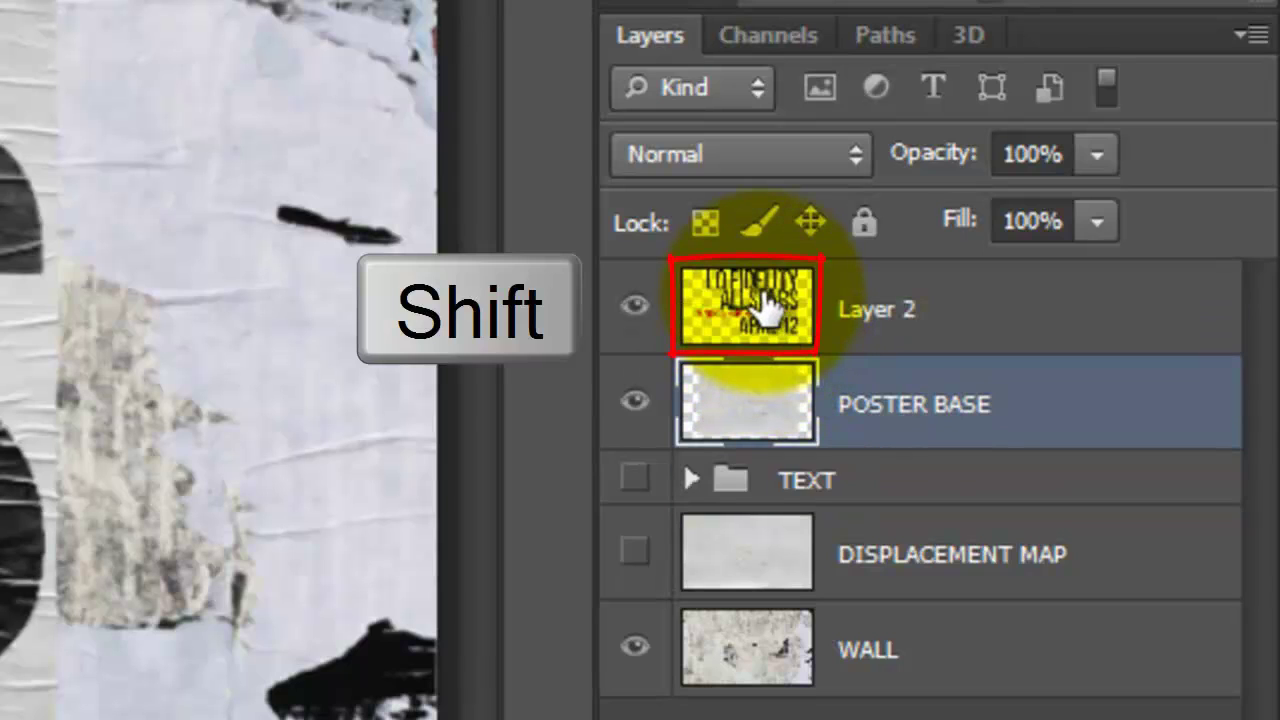
pyautogui.keyDown('shift'); pyautogui.click(763, 305); pyautogui.keyUp('shift')
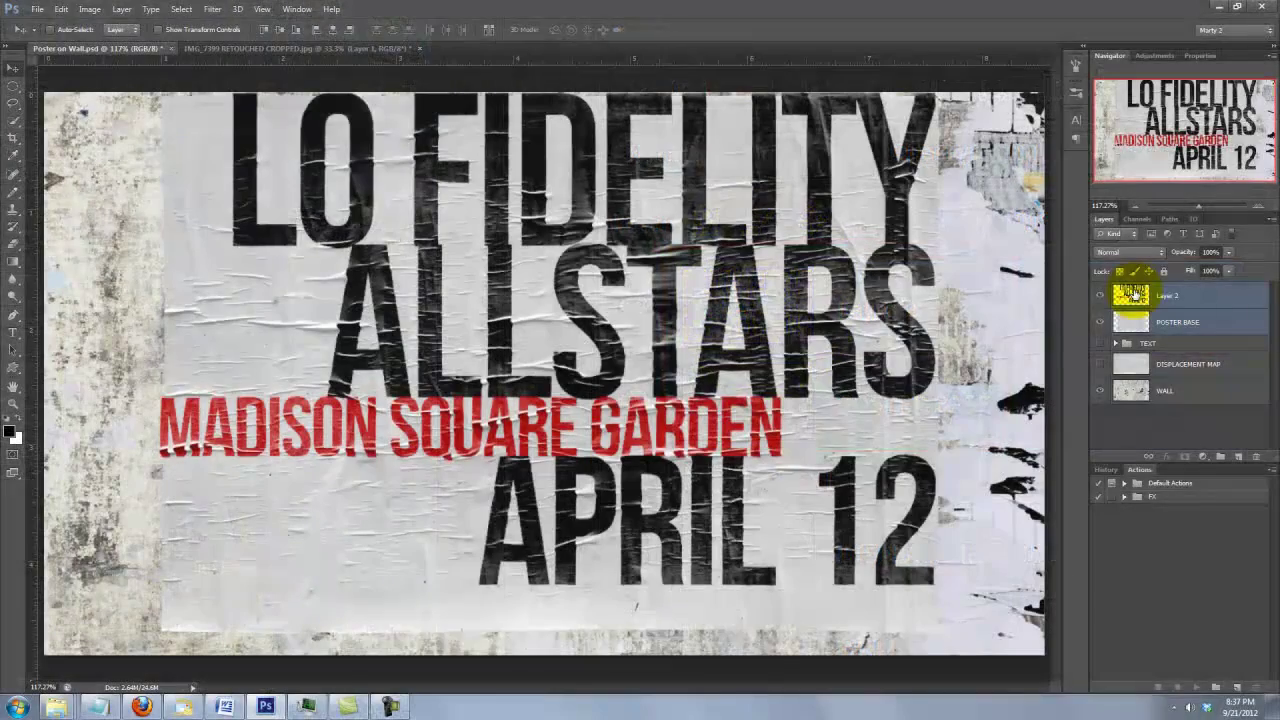
# Step: Scale the two selected poster layers to about 87.5% from their centre and rotate them about -7.2°
pyautogui.hotkey('ctrl', 't')
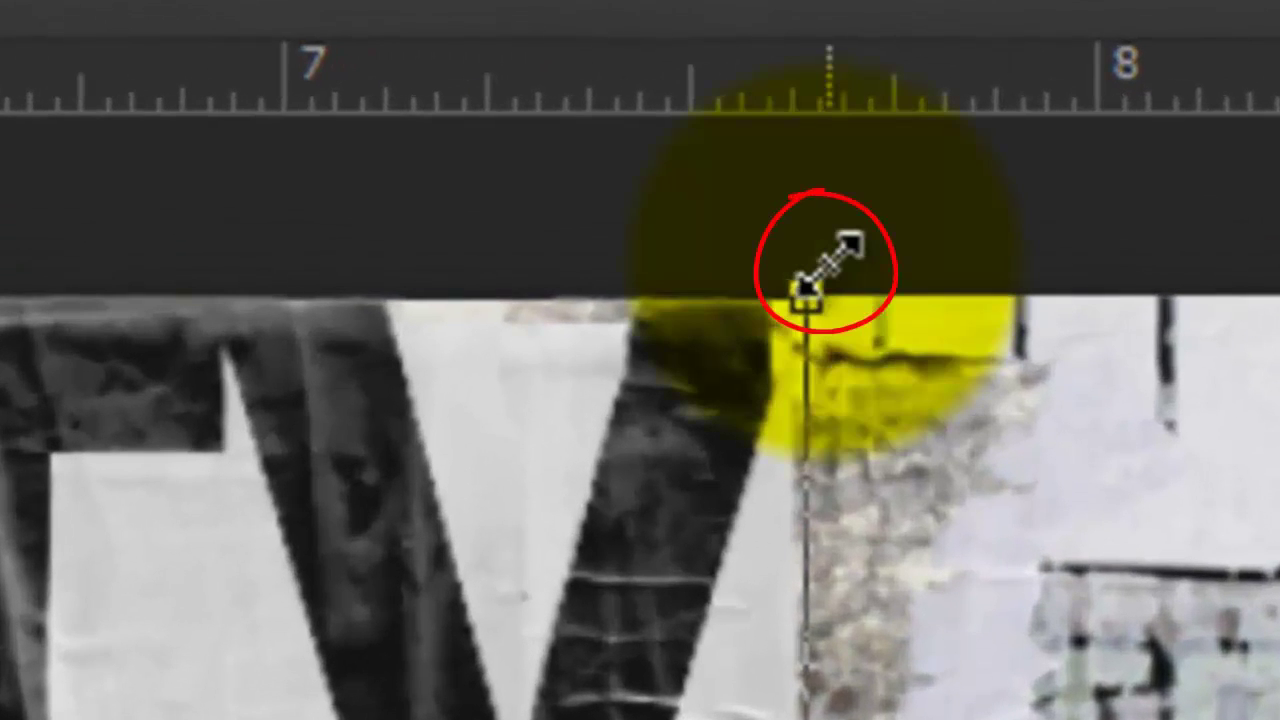
pyautogui.hotkey('shift', 'alt')
pyautogui.moveTo(829, 262); pyautogui.dragTo(891, 121)
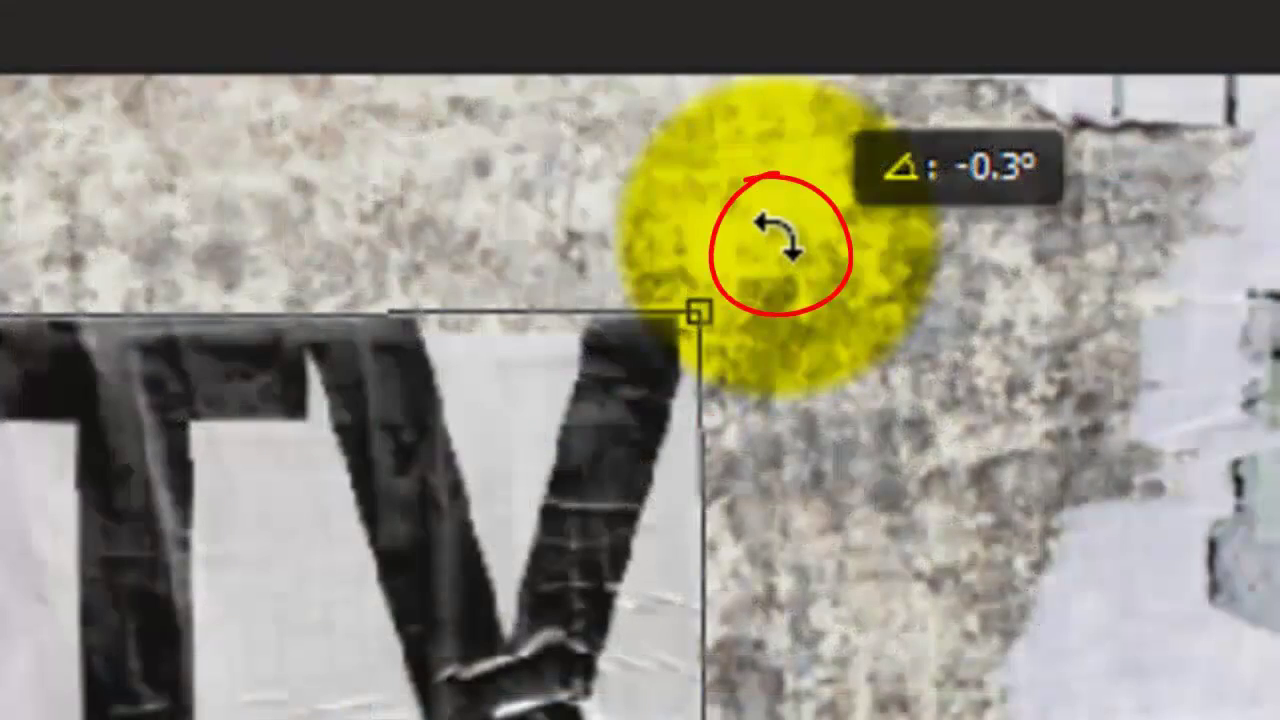
pyautogui.moveTo(776, 238)
pyautogui.mouseDown()
pyautogui.moveTo(686, 157)
pyautogui.moveTo(590, 104)
pyautogui.mouseUp()
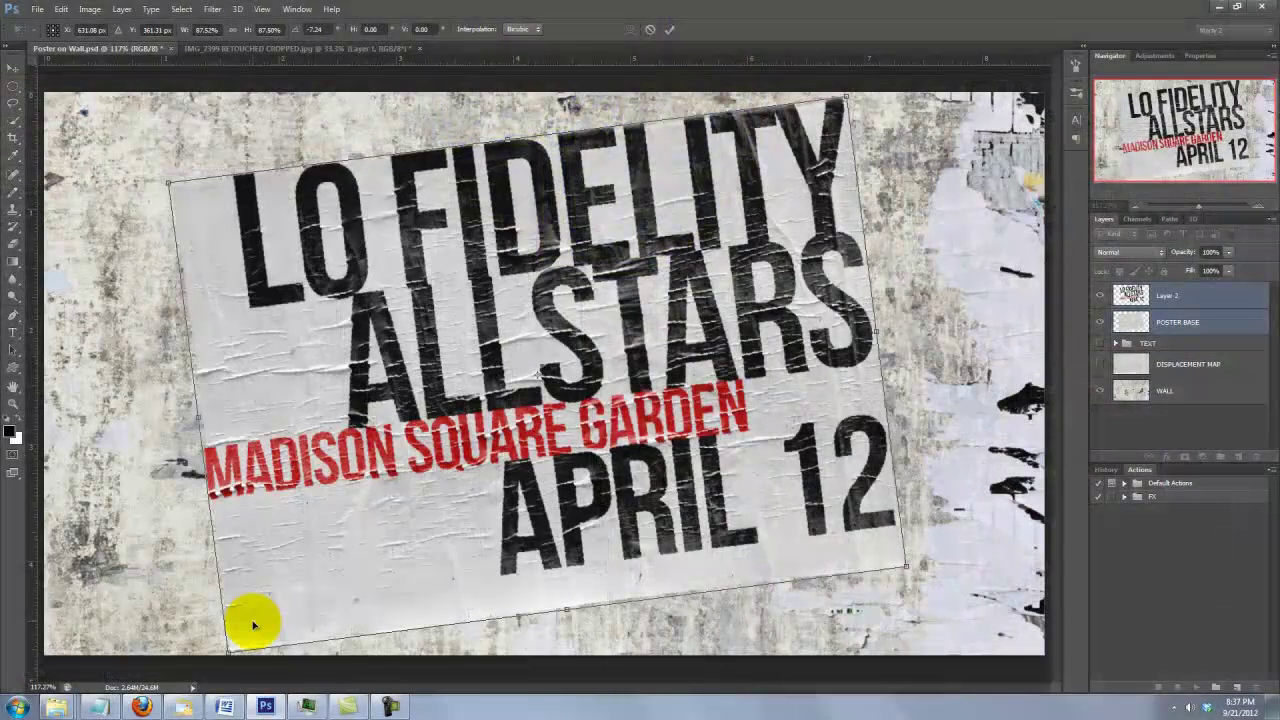
pyautogui.press('Return')
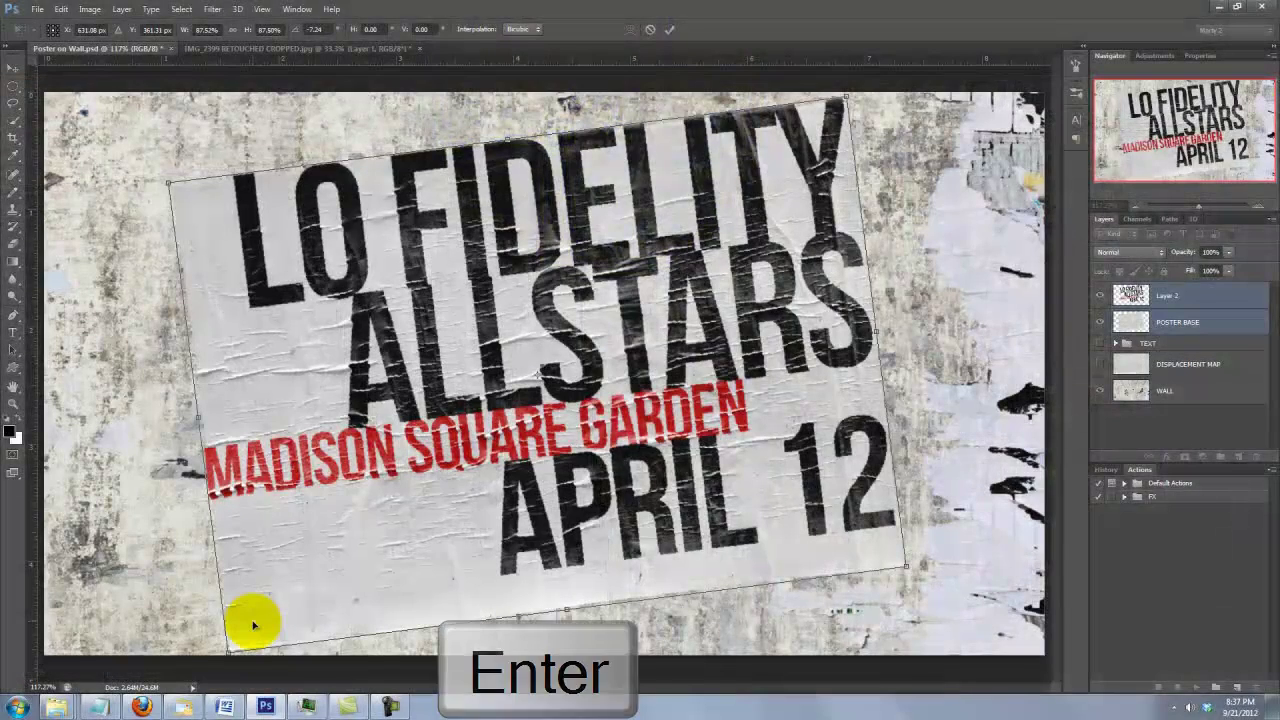
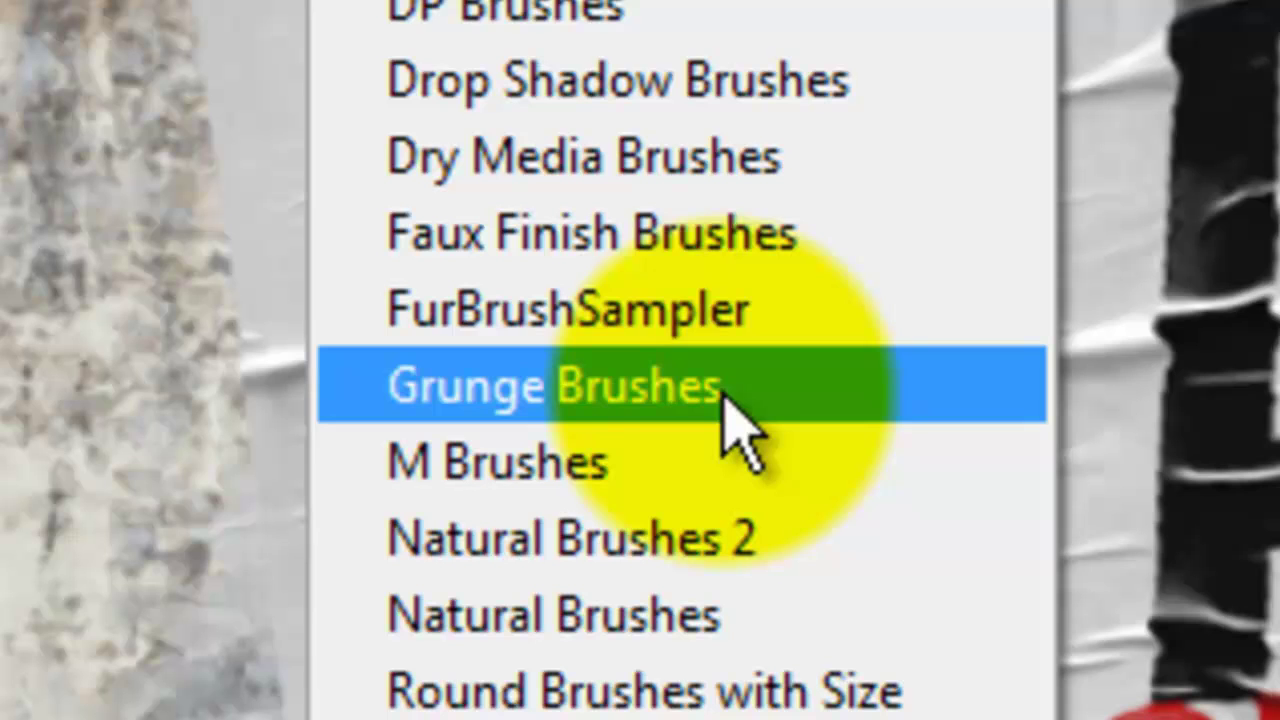
# Step: Replace the current brushes with the Grunge Brushes set and choose the fourth brush in its second row, 2500 px
pyautogui.click(724, 398)
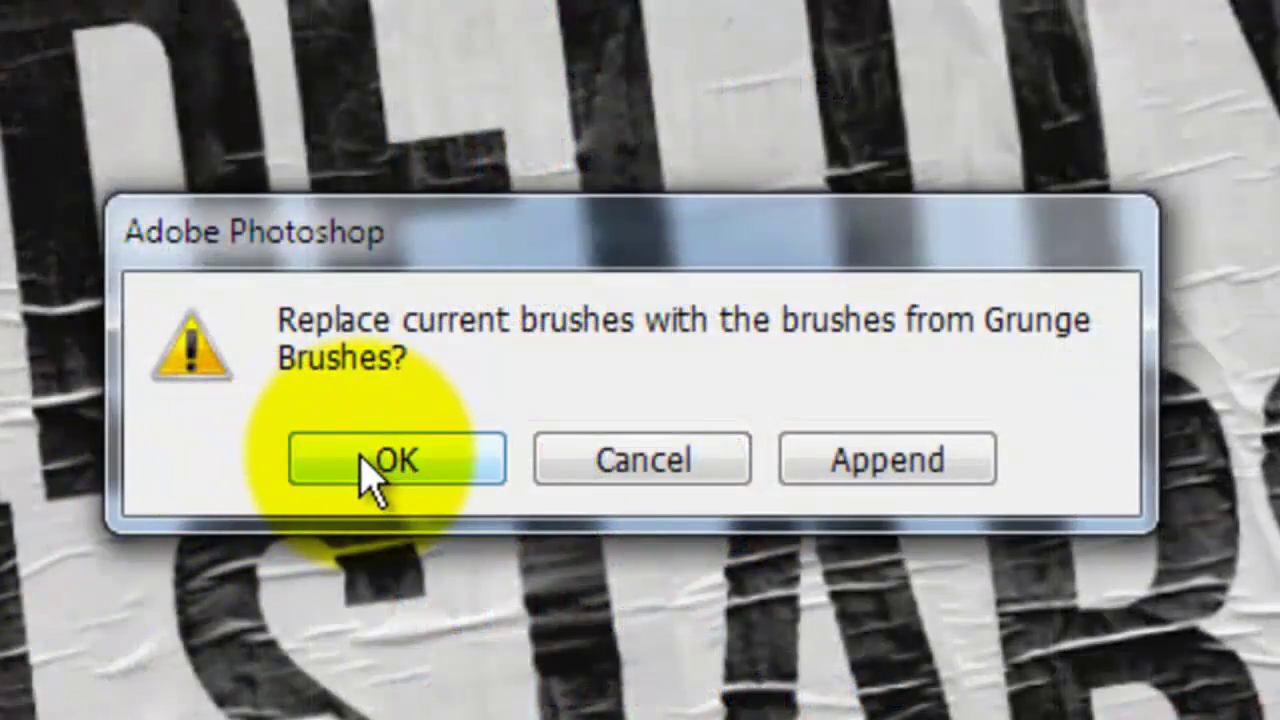
pyautogui.click(372, 470)
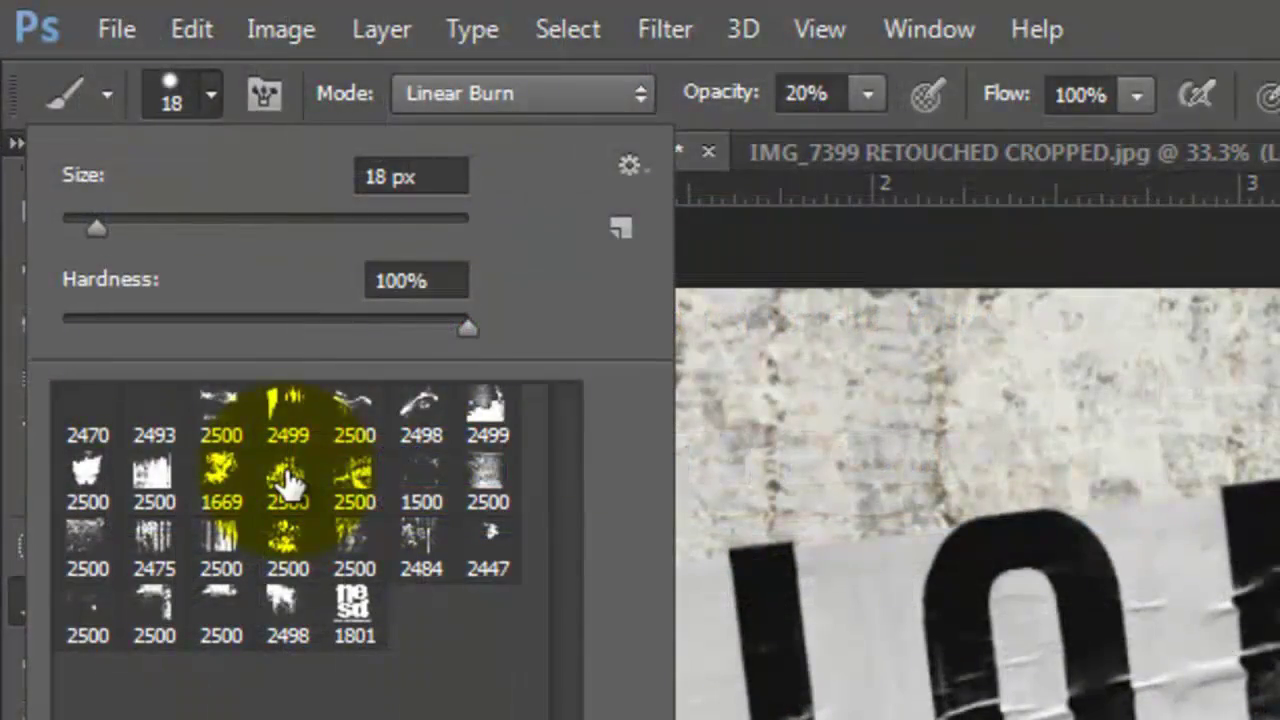
pyautogui.click(288, 482)
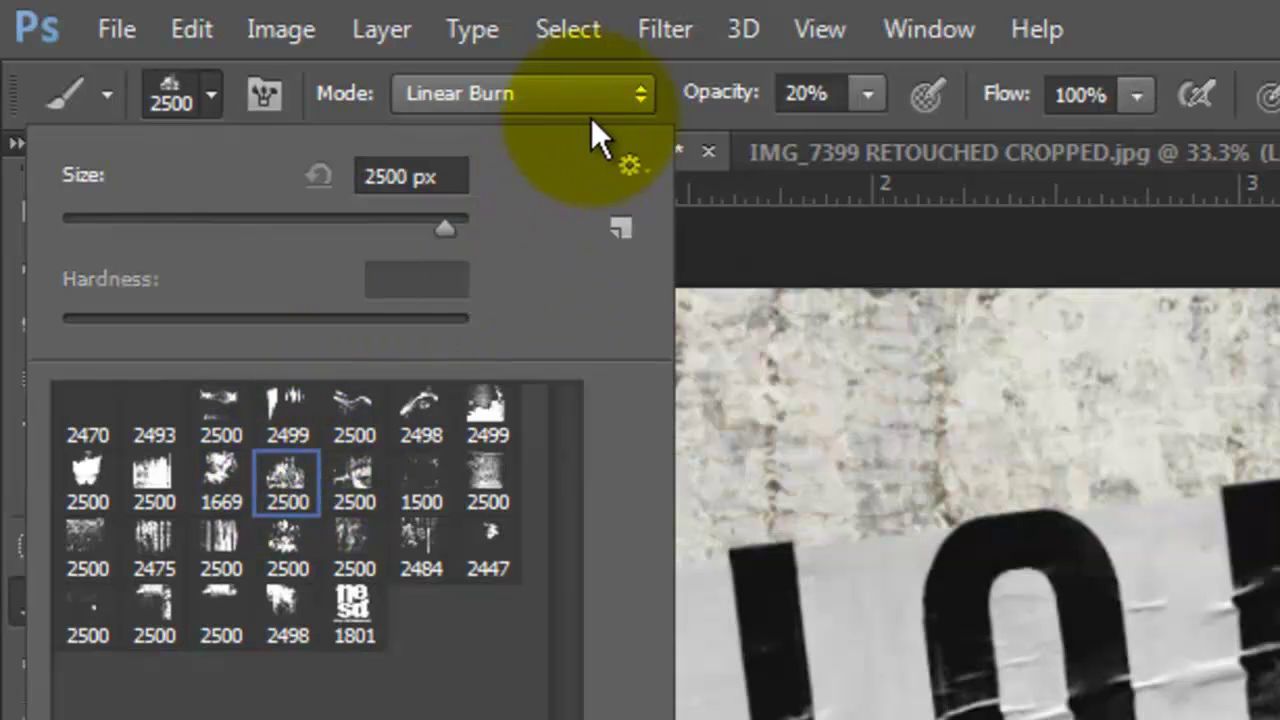
# Step: Set the brush to Normal mode with 100% opacity
pyautogui.click(628, 92)
pyautogui.click(547, 132)
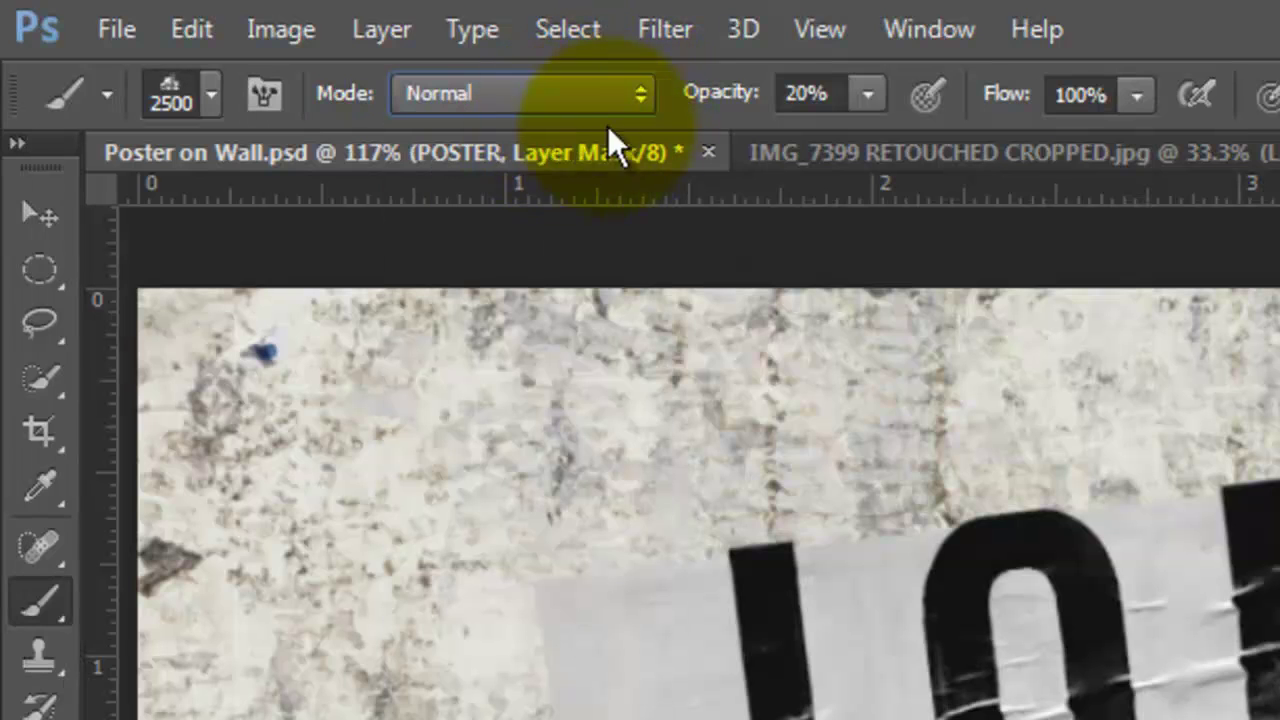
pyautogui.click(866, 96)
pyautogui.moveTo(858, 137); pyautogui.dragTo(1089, 152)
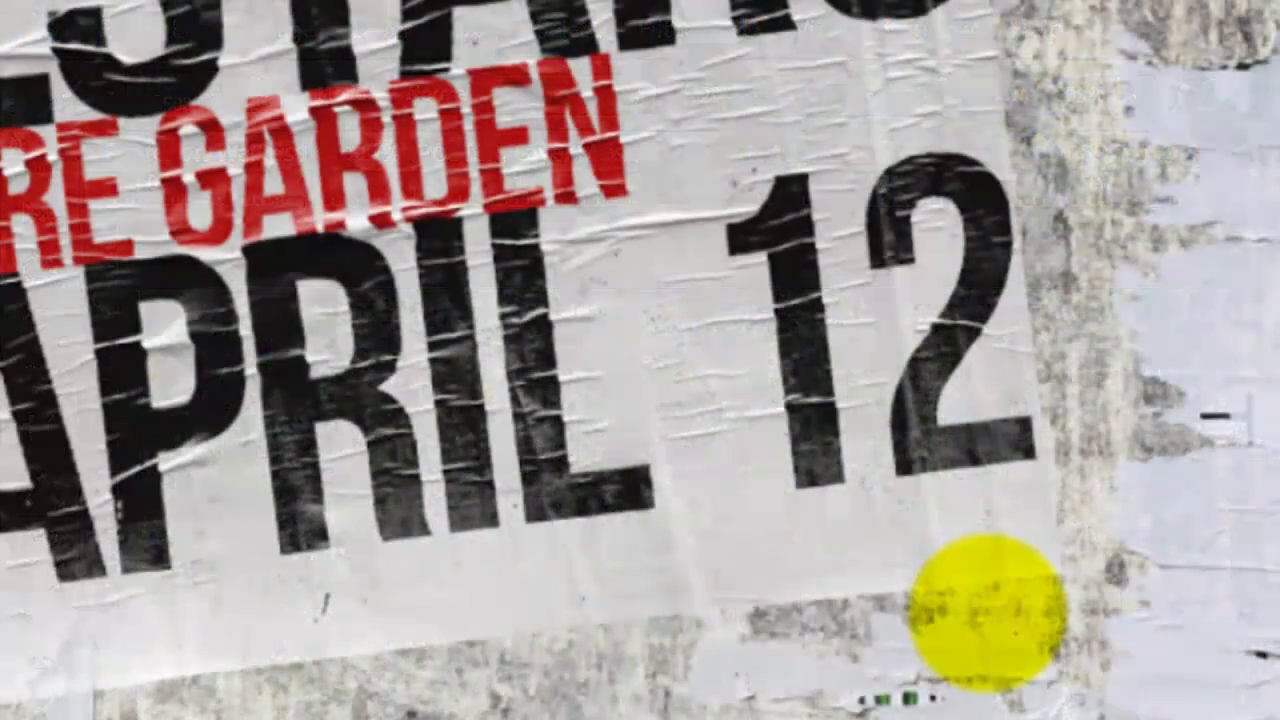
# Step: Wear away the poster's edges and lettering on the POSTER group's layer mask with different grunge brushes, reduced to sizes such as 900 and 400 px
pyautogui.press('[')
pyautogui.click(987, 612)
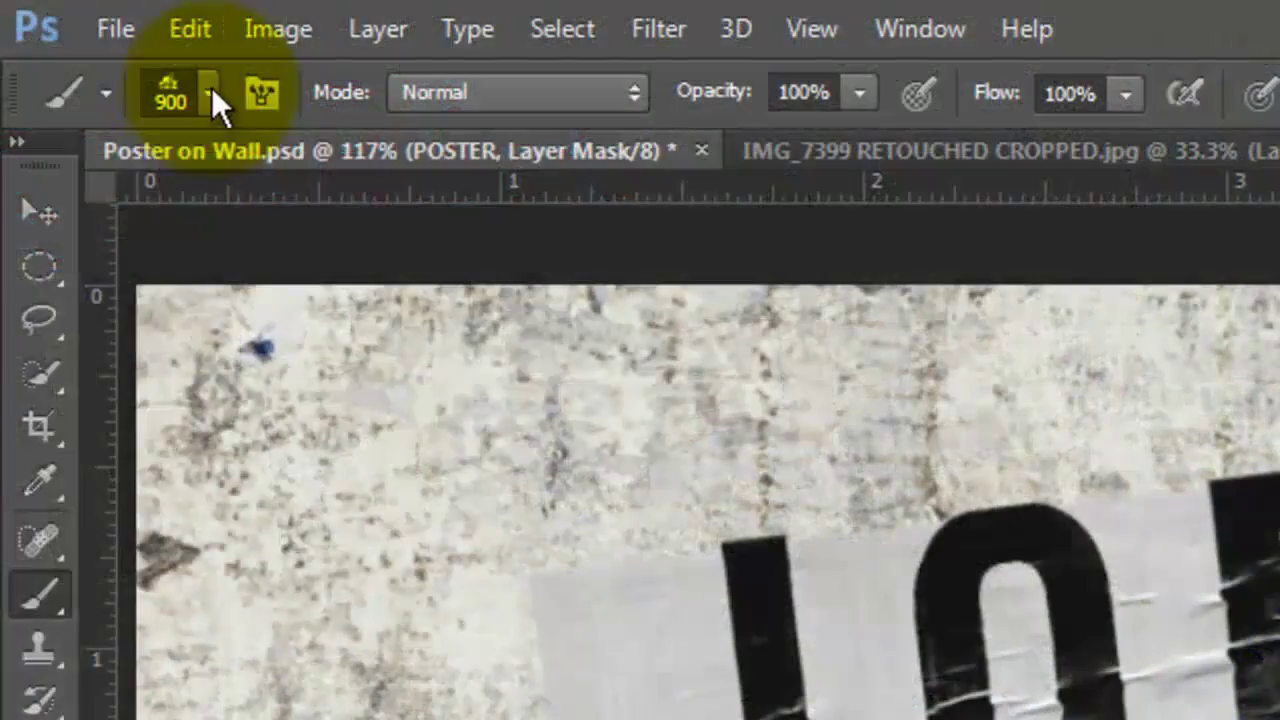
pyautogui.click(209, 95)
pyautogui.click(284, 402)
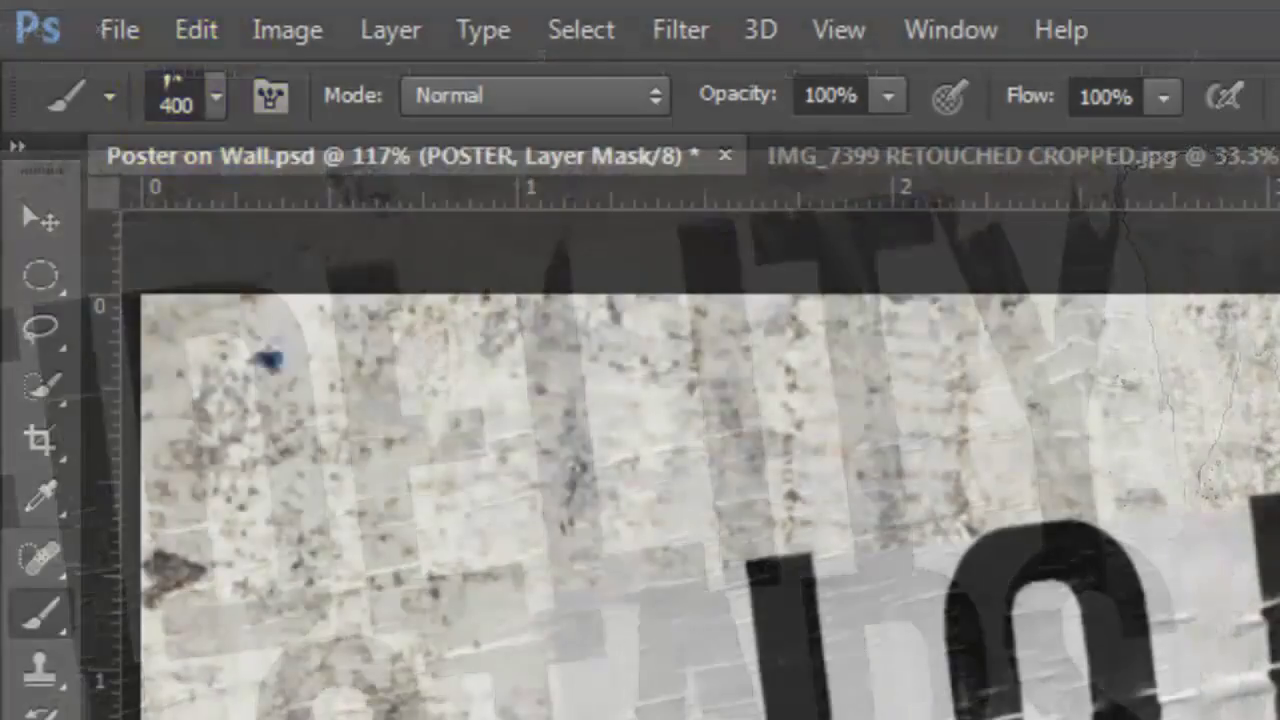
pyautogui.click(211, 91)
pyautogui.click(86, 550)
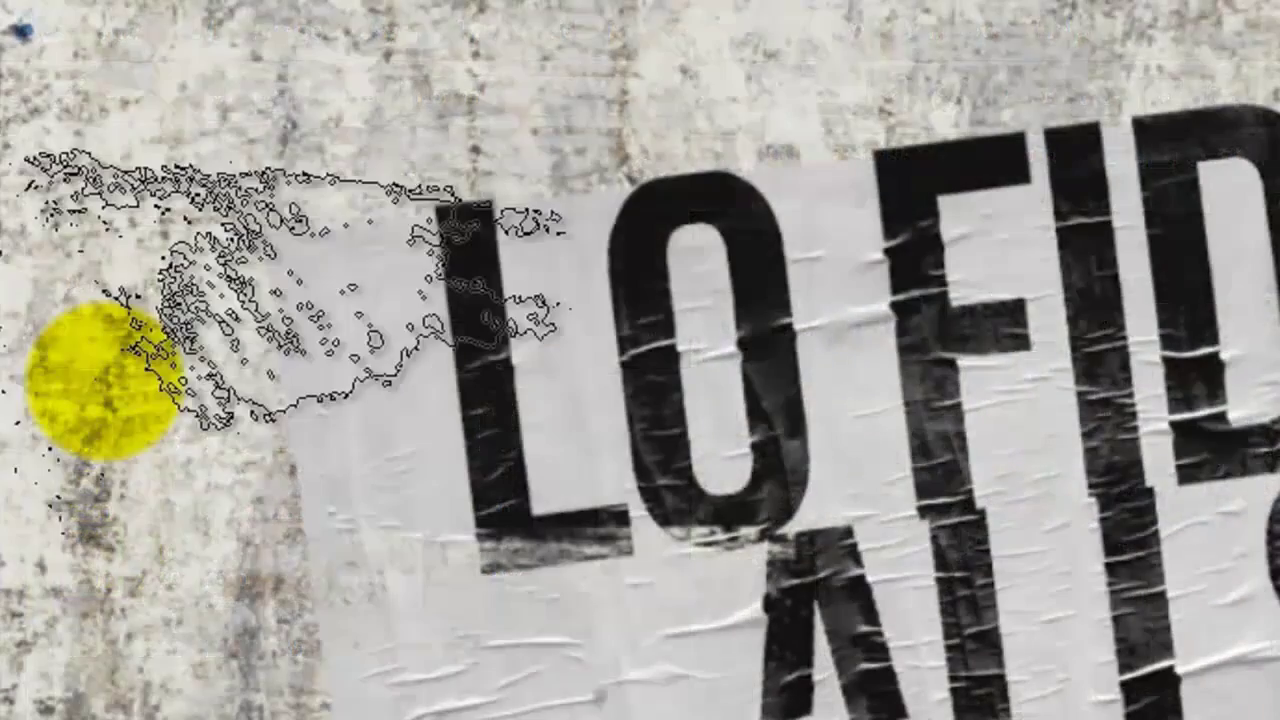
pyautogui.press('z')
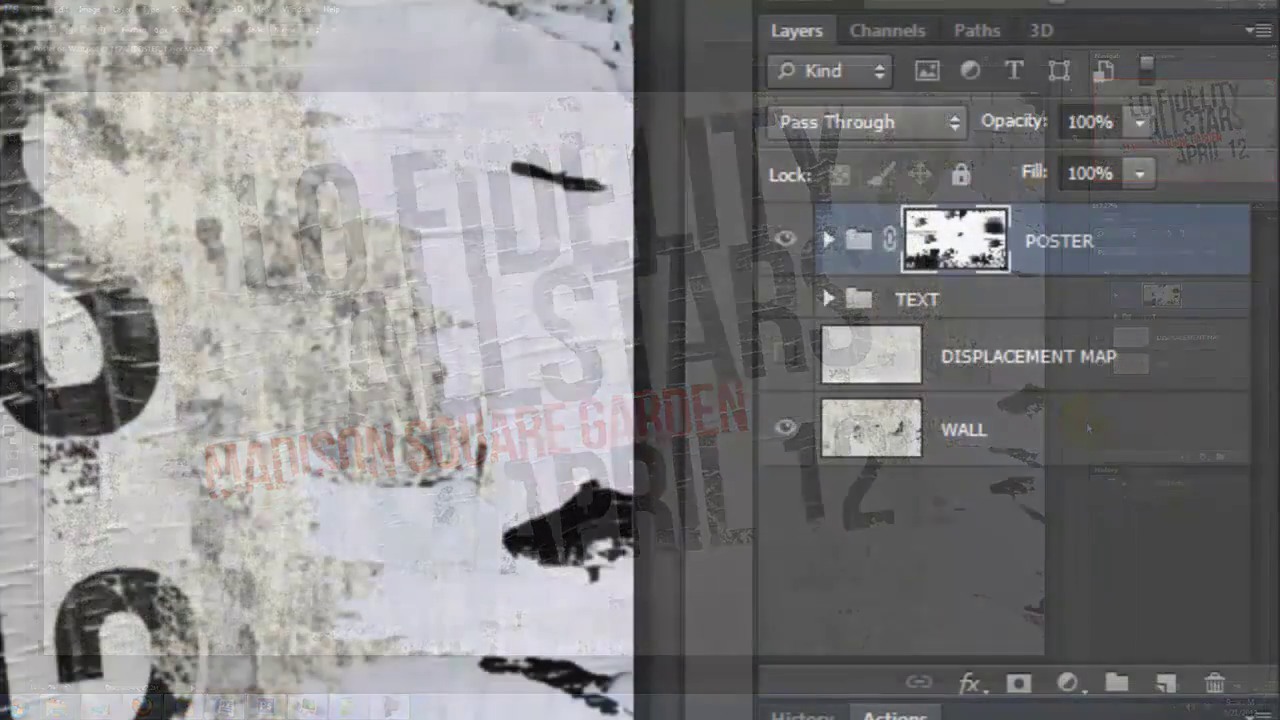
# Step: Expand the POSTER group and adjust the POSTER BASE layer's Levels with white input 220 and midtone input 0.75
pyautogui.click(1116, 296)
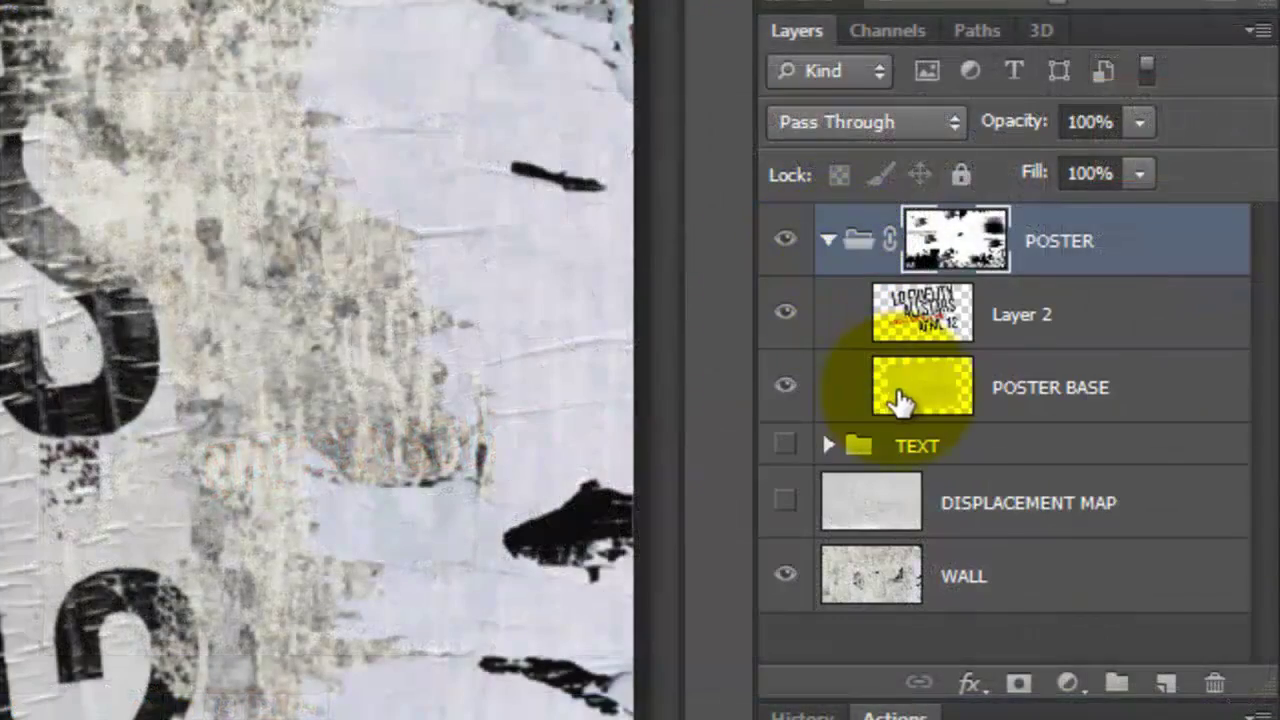
pyautogui.click(896, 395)
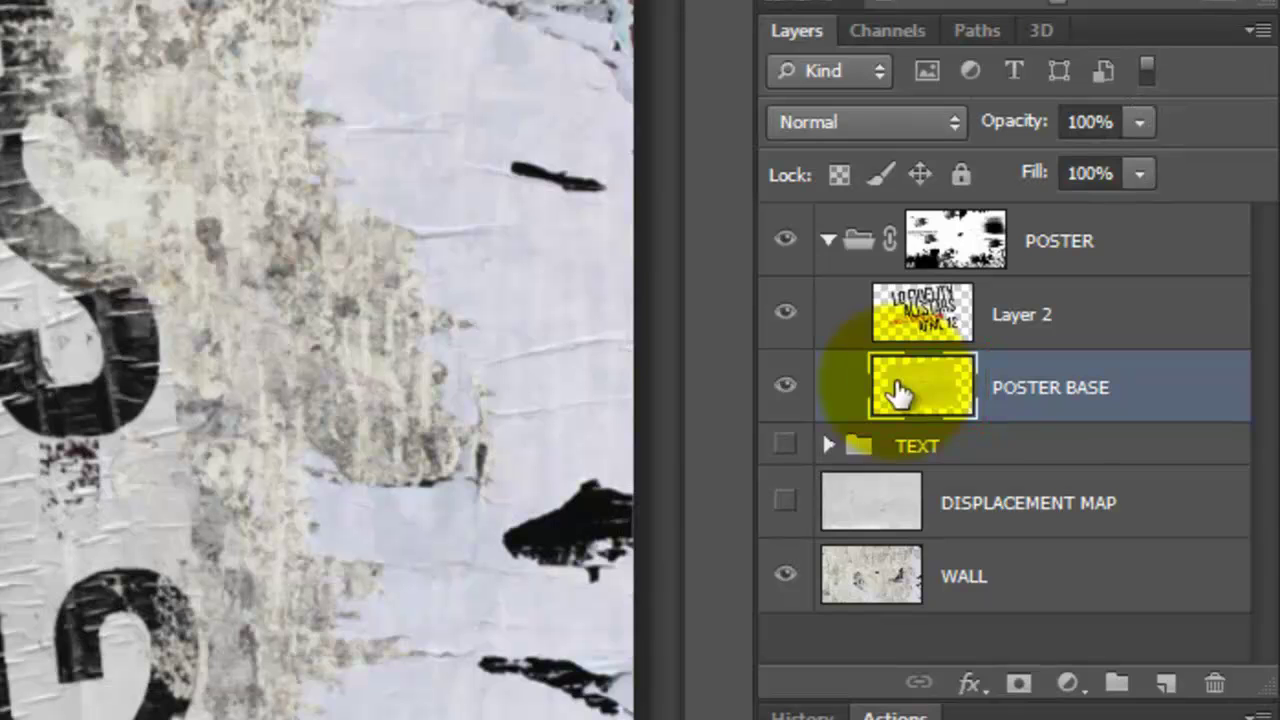
pyautogui.hotkey('ctrl', 'l')
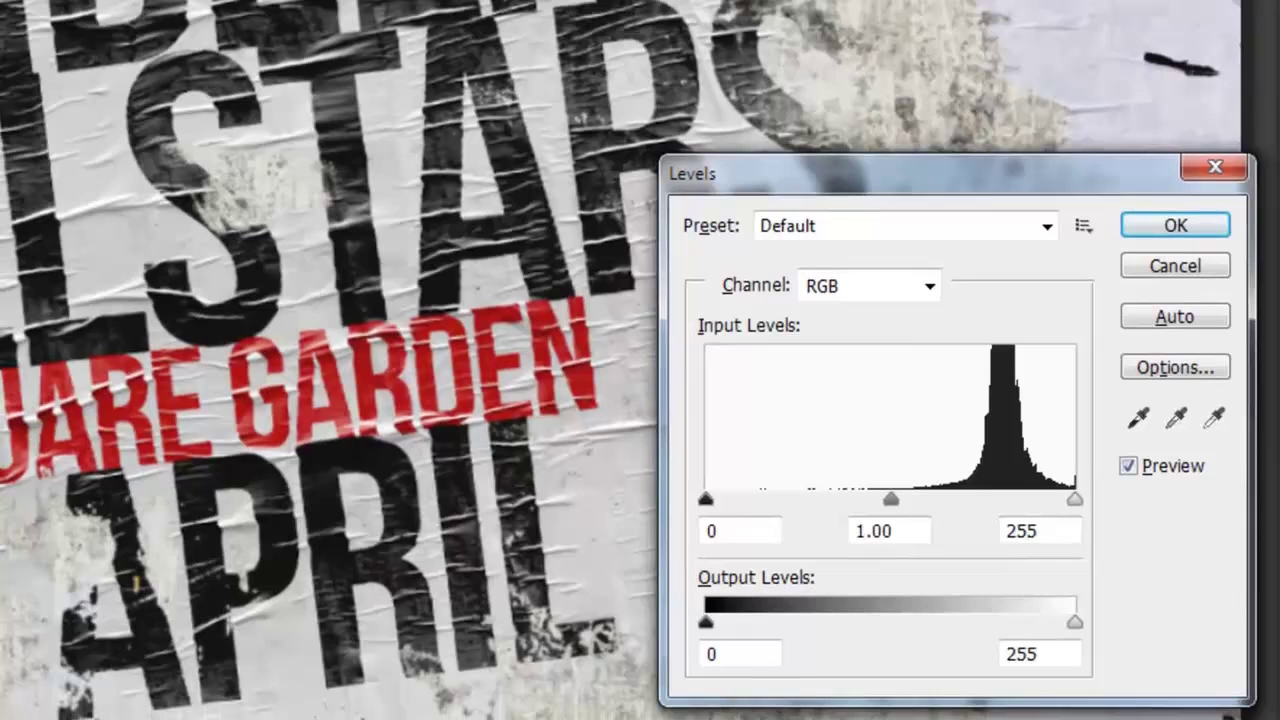
pyautogui.doubleClick(1040, 530)
pyautogui.write('220')
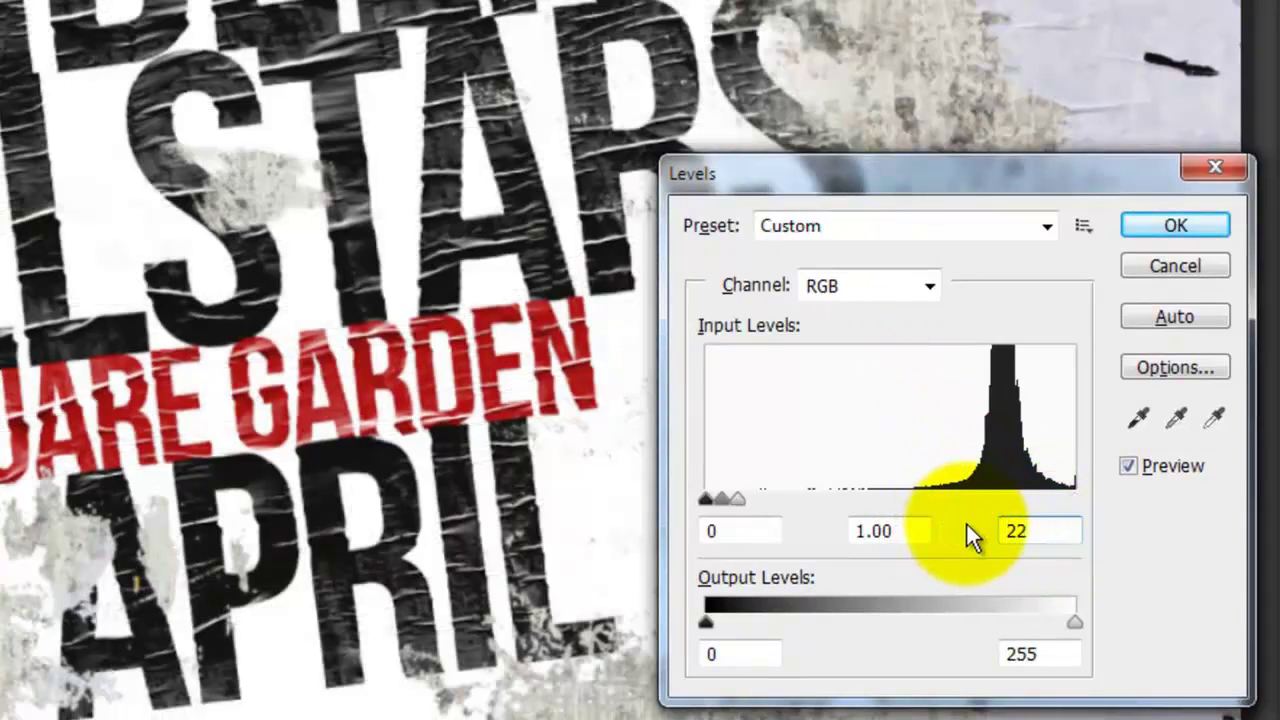
pyautogui.doubleClick(860, 530)
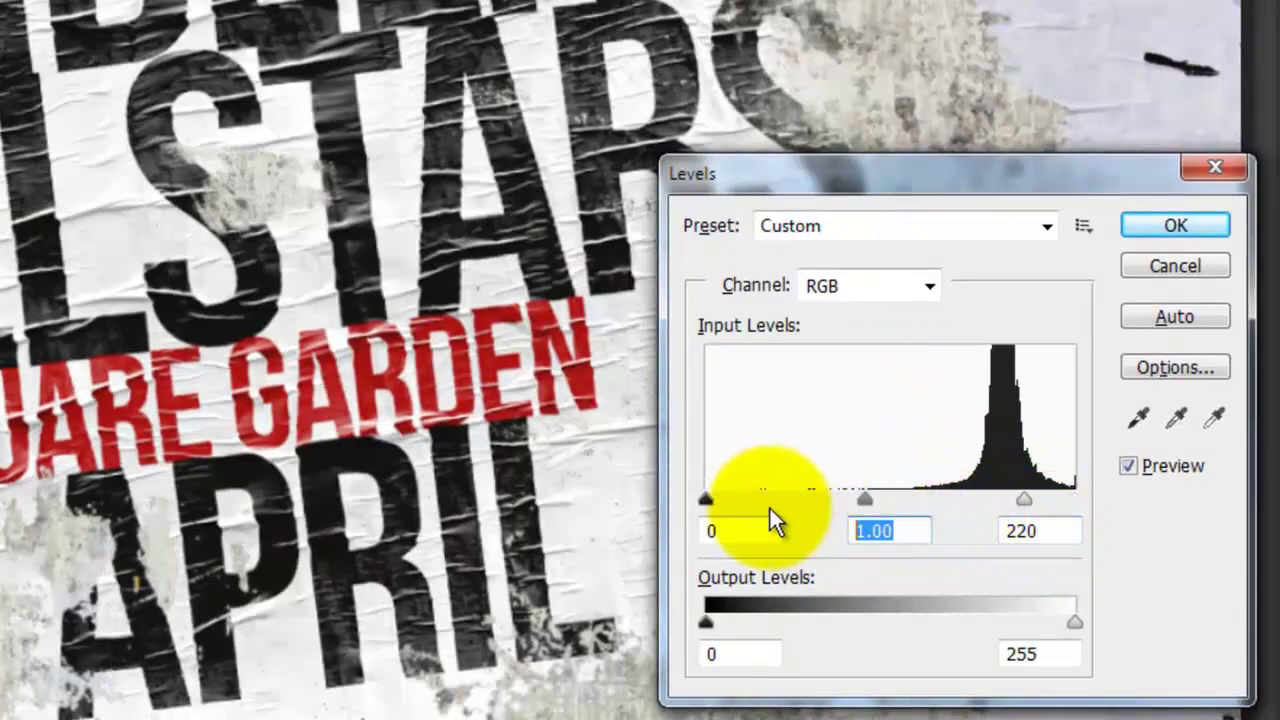
pyautogui.write('.75')
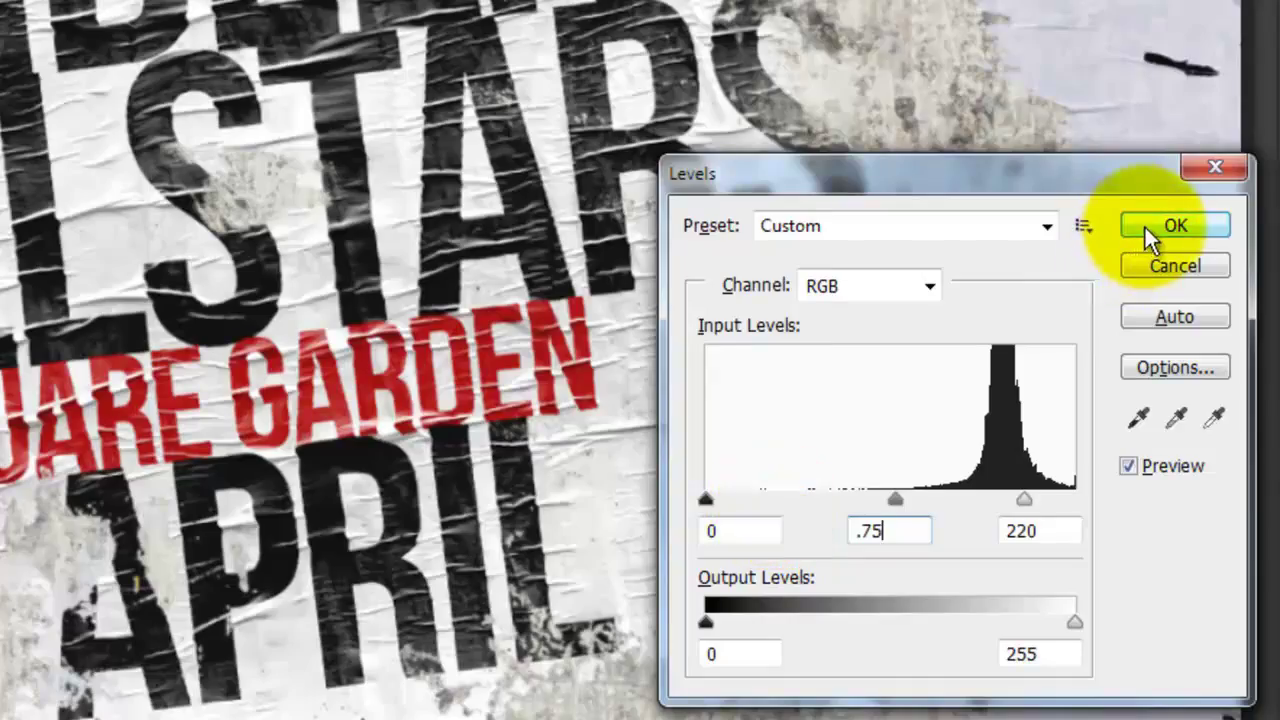